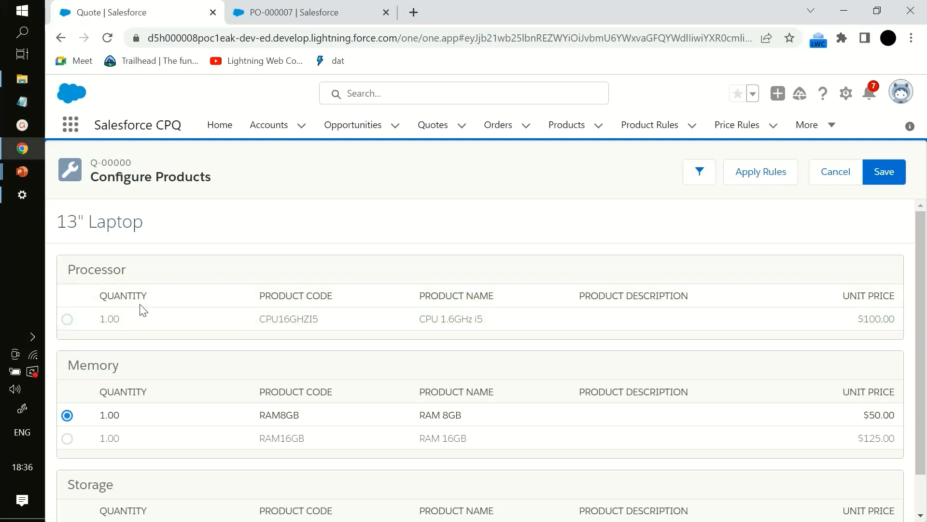
Check the CPU 1.6GHz i5 choice in the 13" Laptop configuration against its product option record.
click(66, 322)
click(68, 322)
click(267, 12)
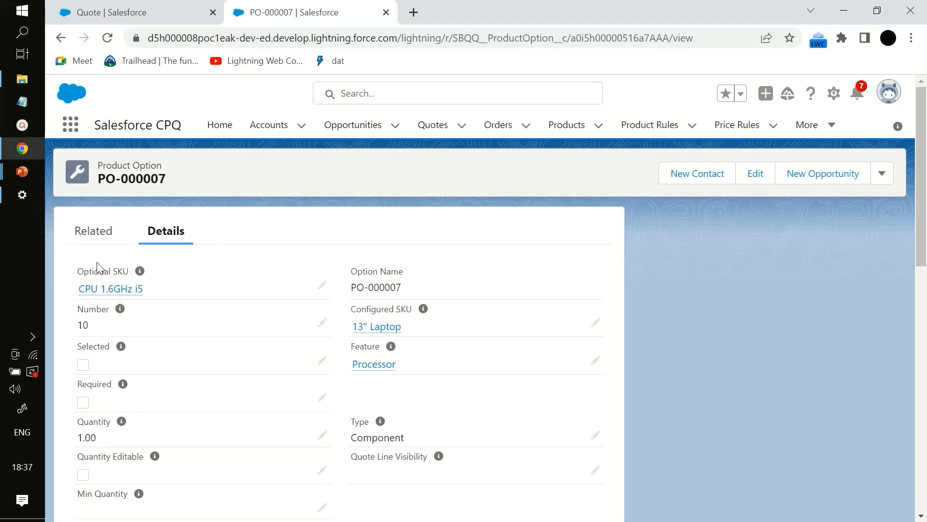
click(130, 13)
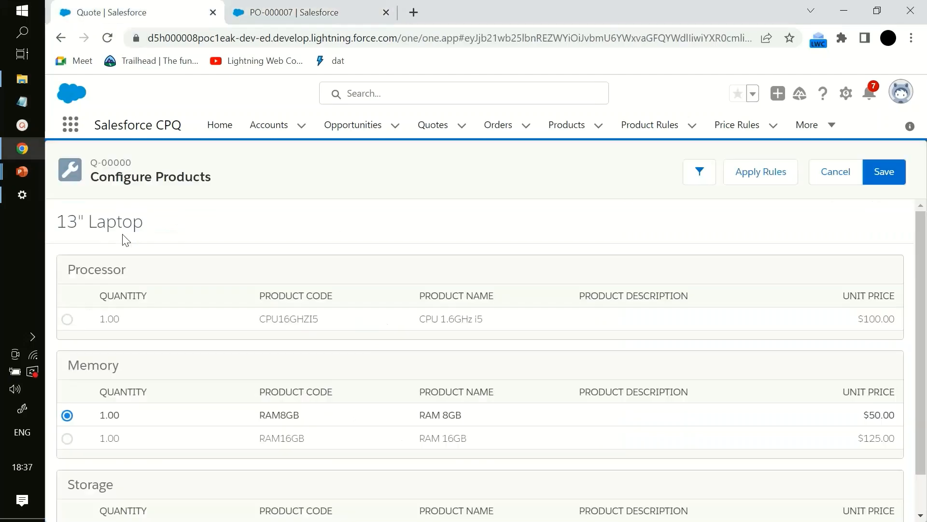
click(338, 12)
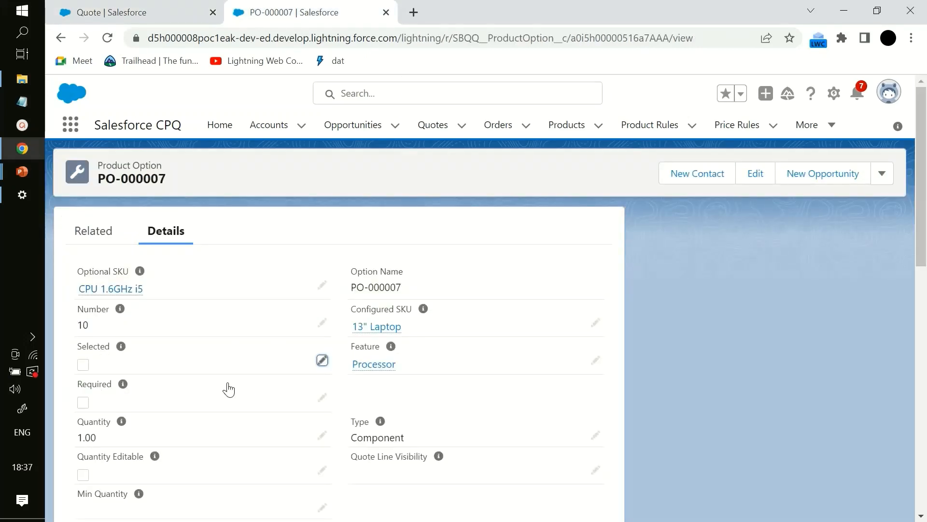
Mark the CPU 1.6GHz i5 product option as Selected, set its quantity to 10, and save the record.
double_click(89, 365)
click(89, 378)
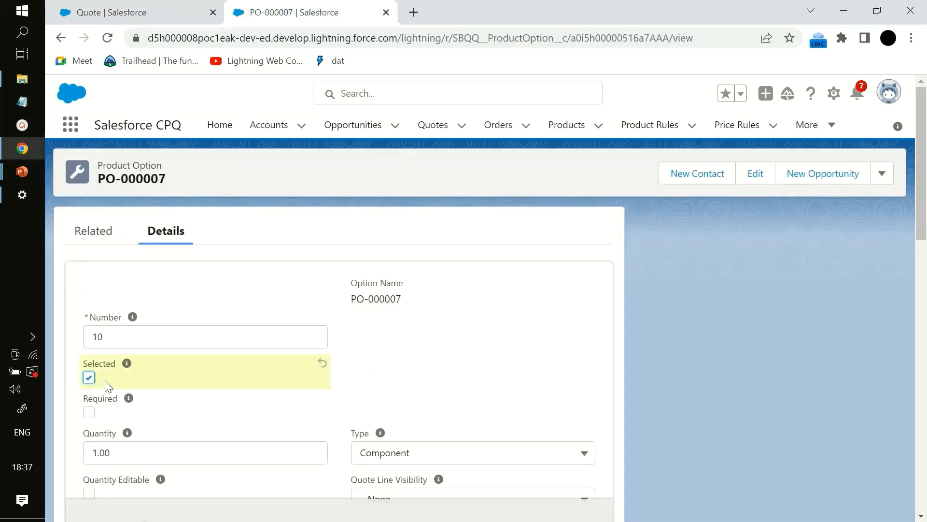
scroll(296, 438, down, 3)
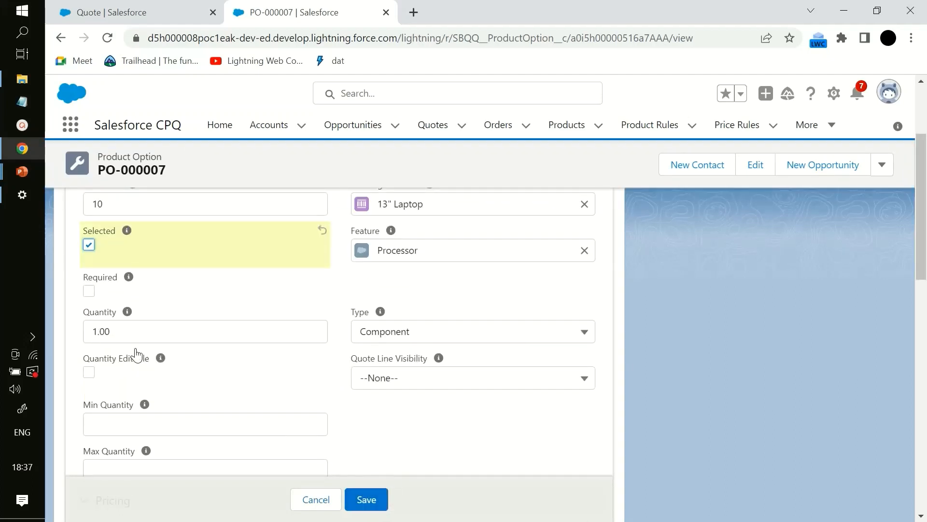
click(101, 330)
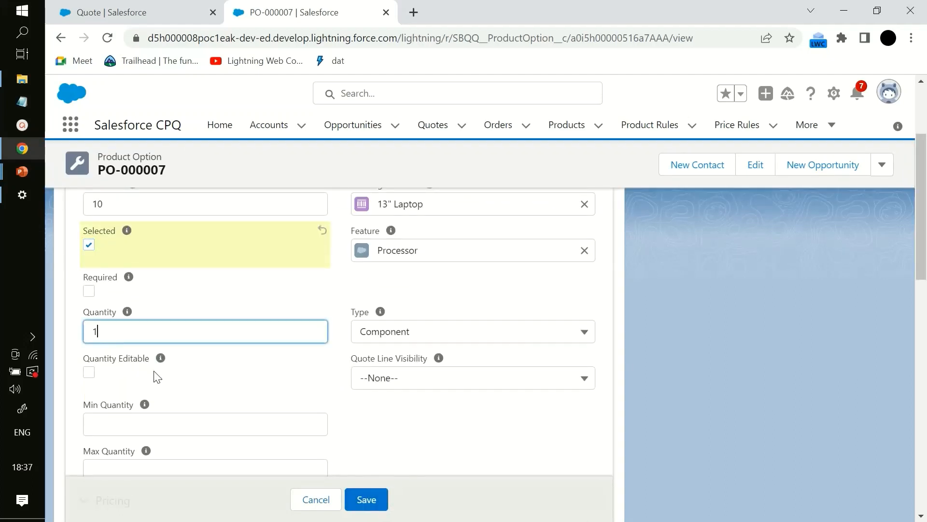
text(0)
click(365, 500)
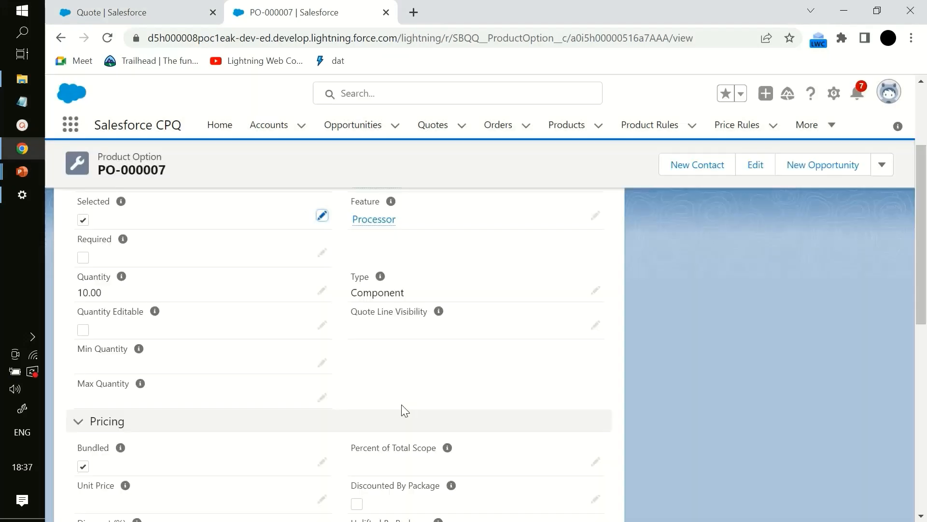
Examine the product option's Selected and quantity fields, including the help text for Min Quantity and Max Quantity.
scroll(406, 414, up, 1)
scroll(408, 420, up, 1)
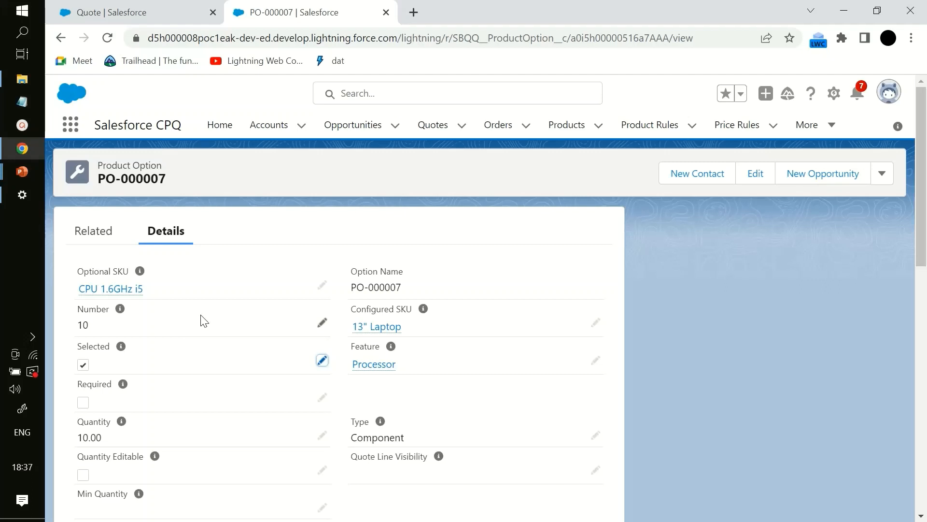
scroll(205, 321, down, 1)
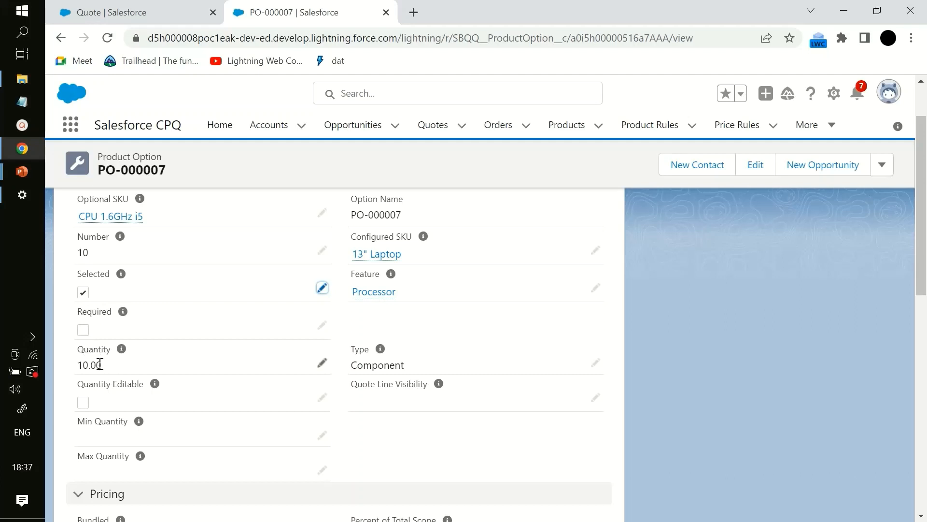
scroll(100, 363, down, 1)
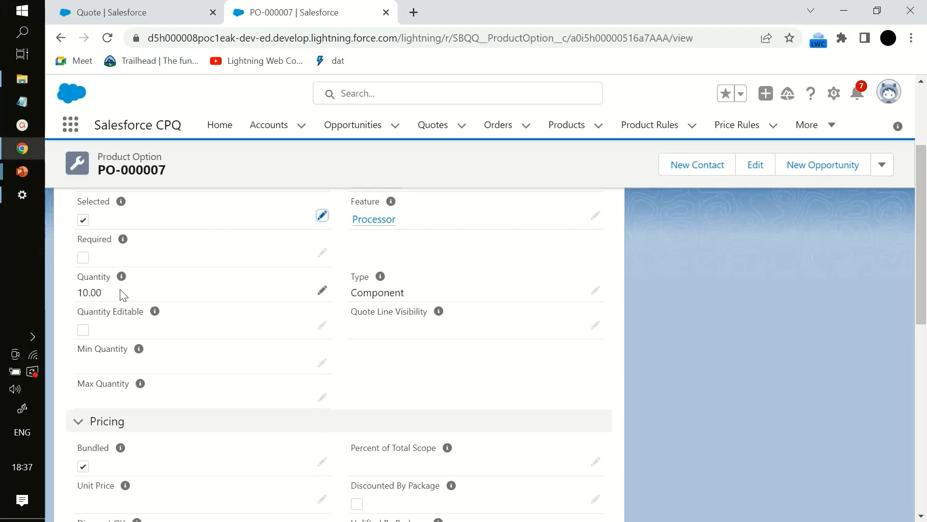
mouse_move(122, 282)
mouse_move(140, 354)
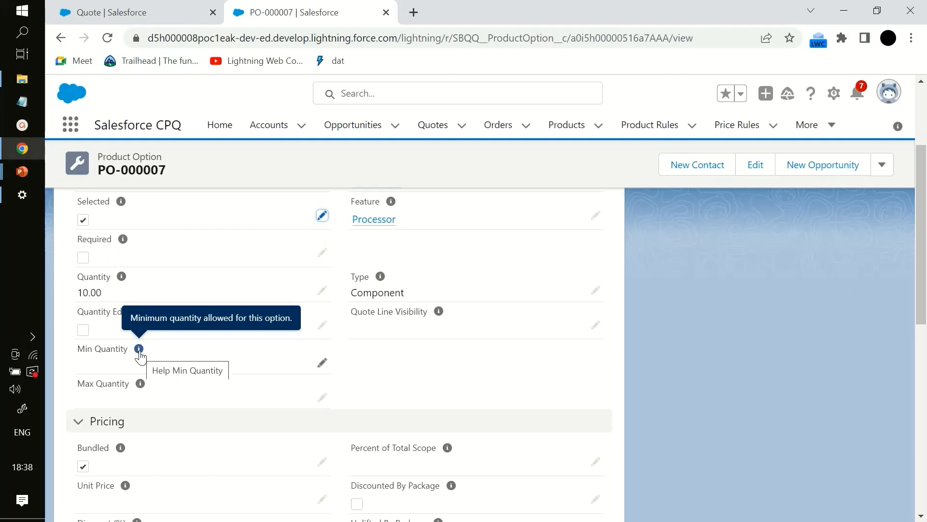
mouse_move(140, 393)
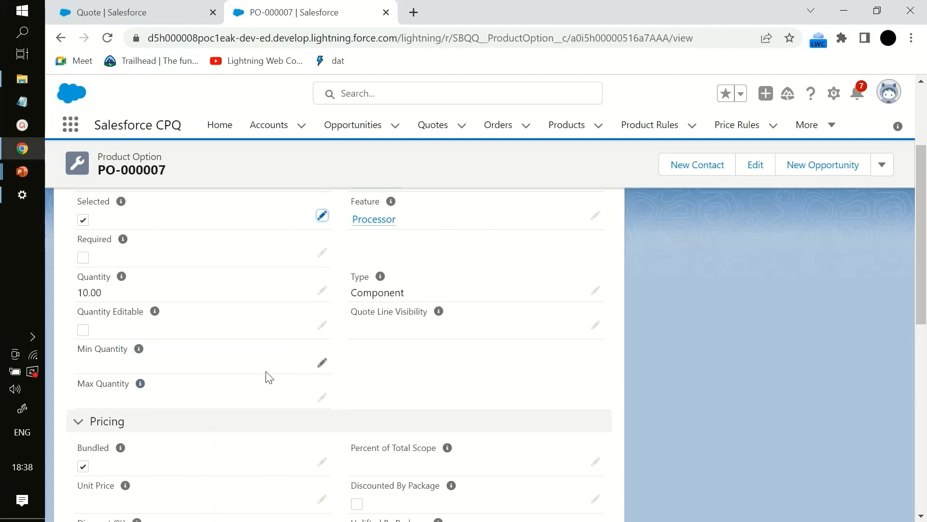
scroll(270, 377, up, 3)
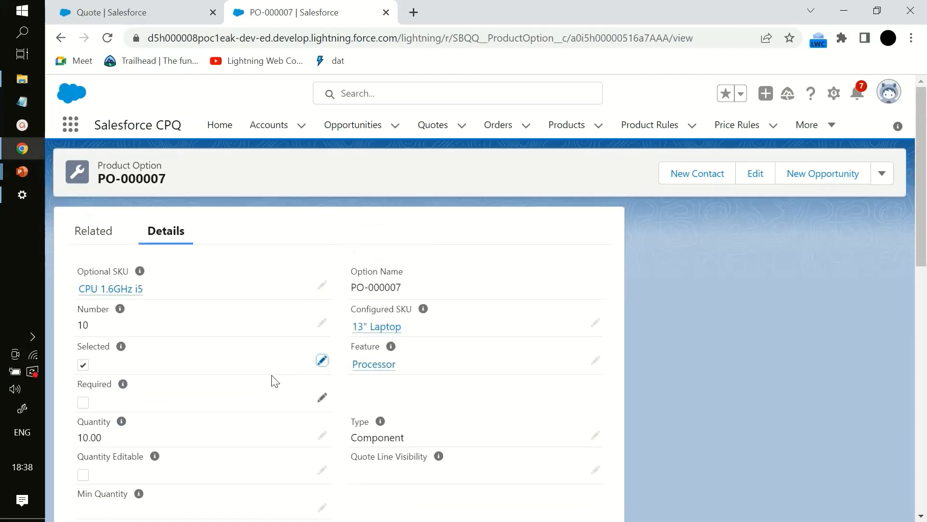
scroll(271, 381, down, 2)
scroll(270, 381, up, 2)
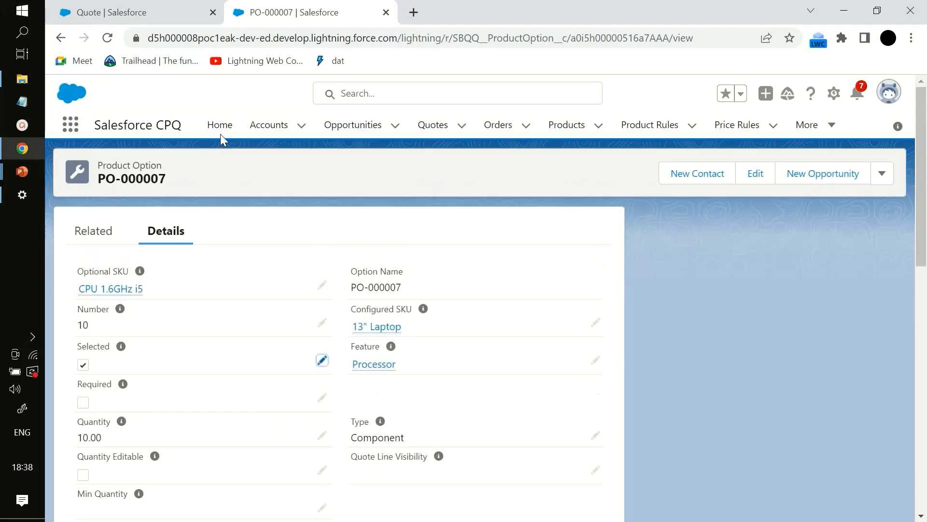
Cancel the quote's open product configuration and search the product selection for 13" Laptop.
click(177, 6)
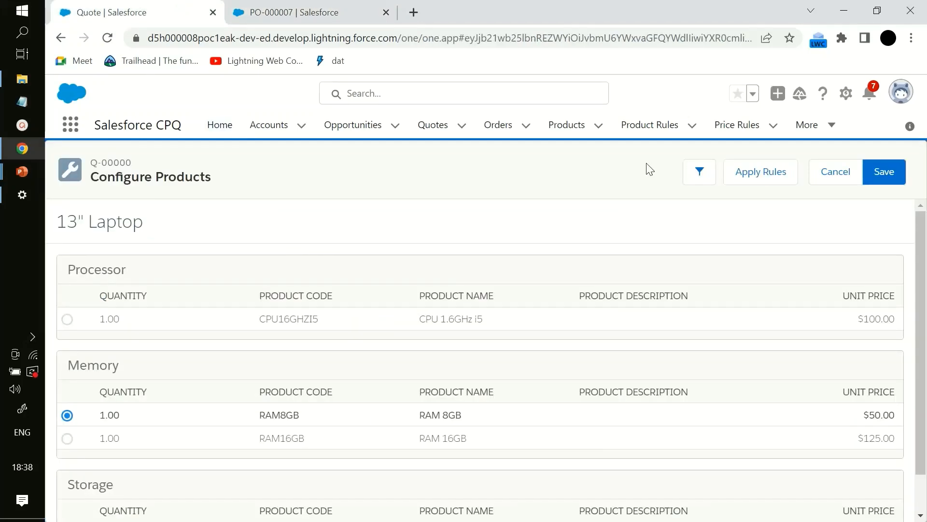
click(829, 180)
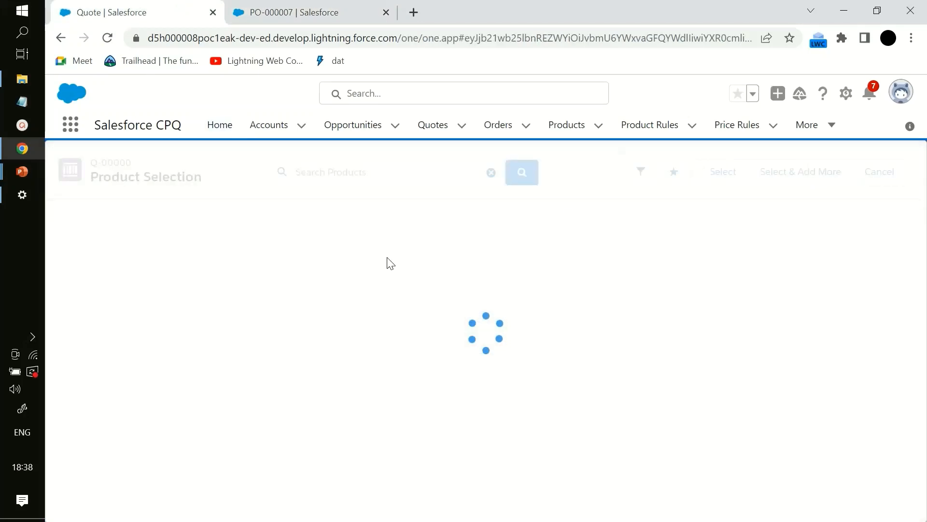
click(341, 169)
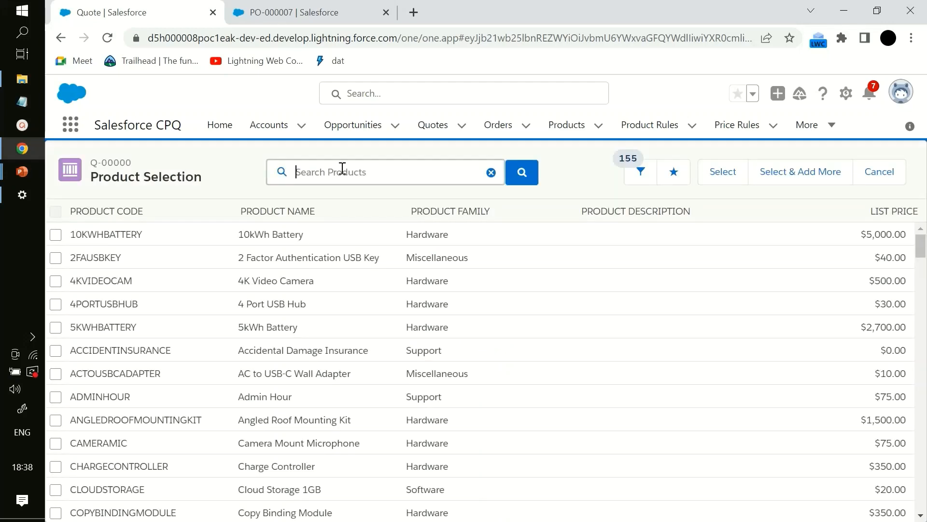
text(laptop 13)
click(327, 201)
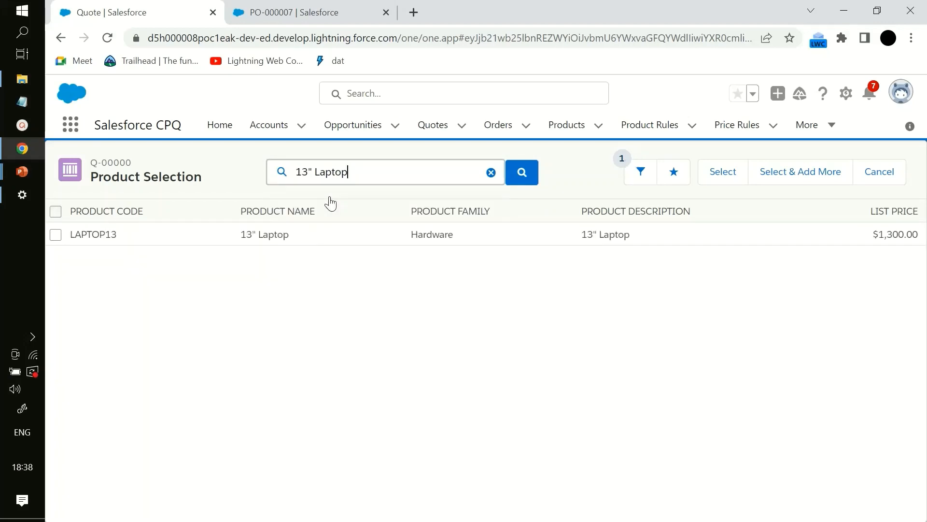
Add the 13" Laptop to open its configuration, and try to deselect the CPU 1.6GHz i5 processor.
click(55, 235)
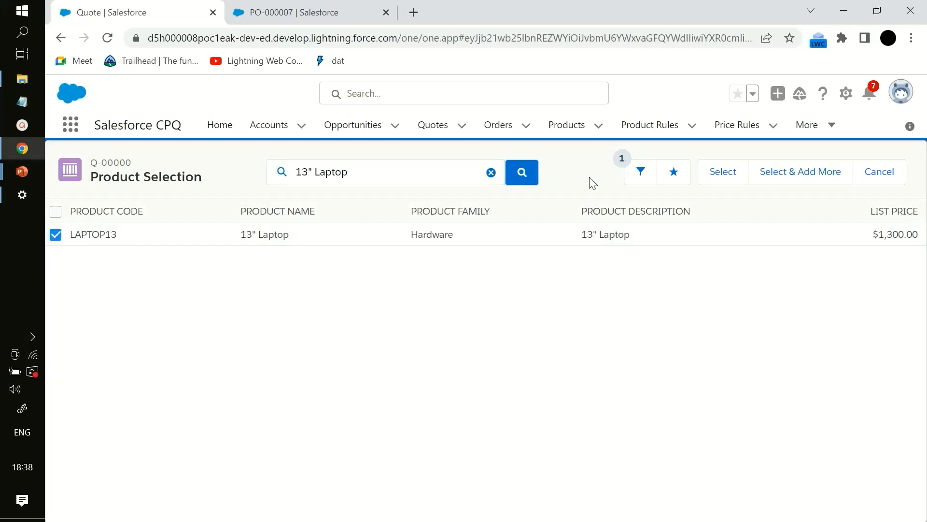
click(720, 177)
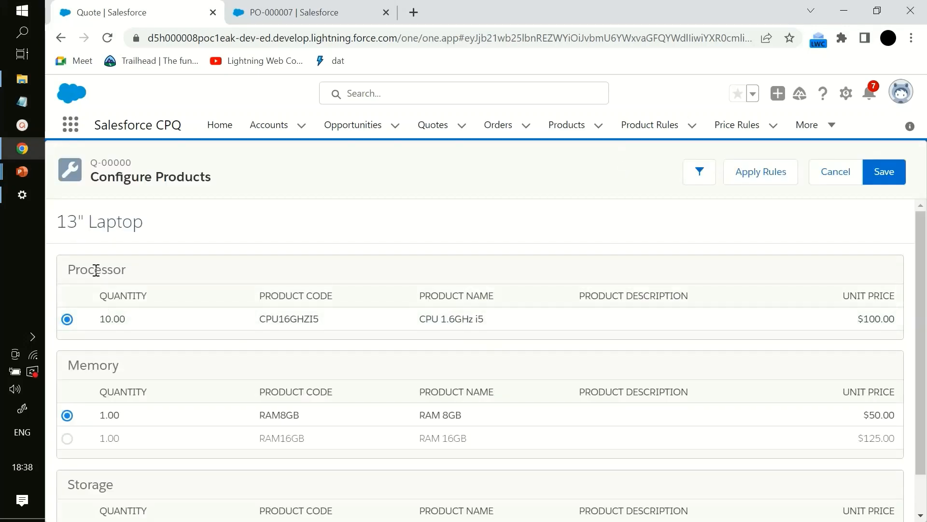
click(67, 320)
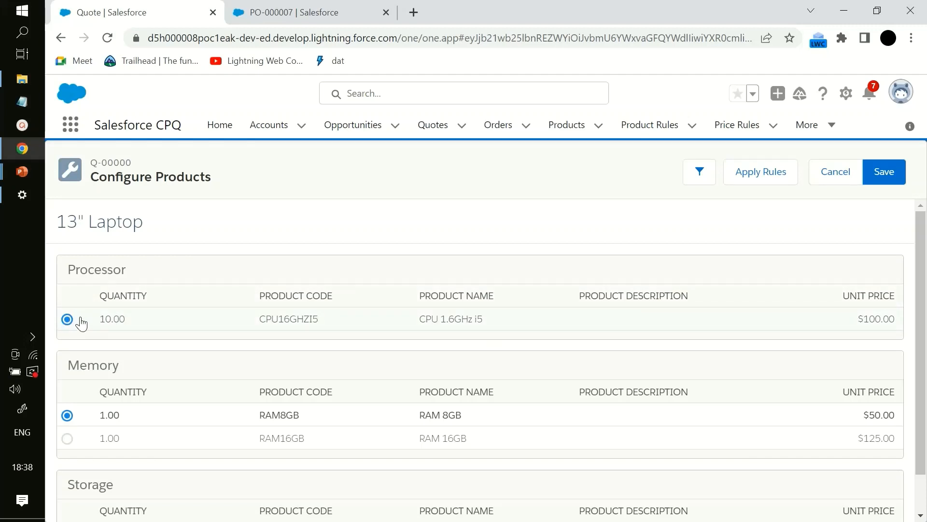
click(68, 319)
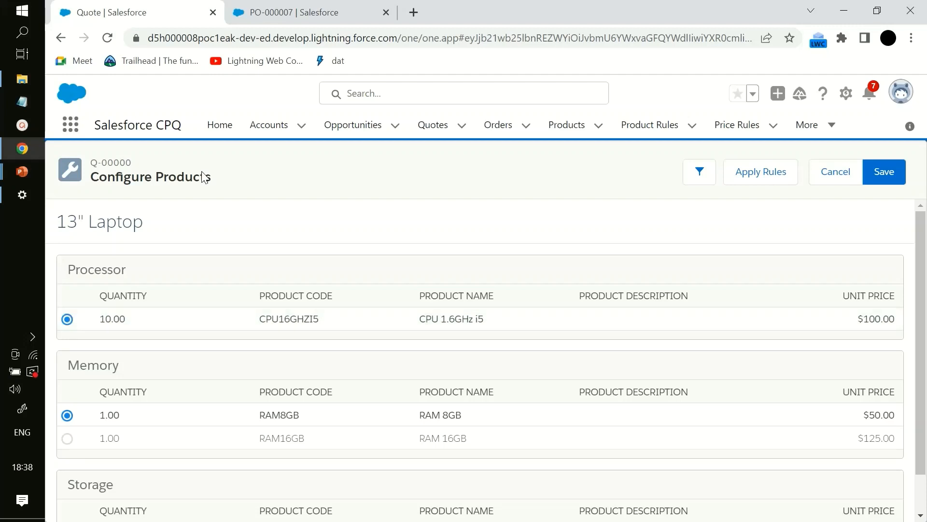
Clear Selected and enable Required on the CPU 1.6GHz i5 product option.
click(290, 12)
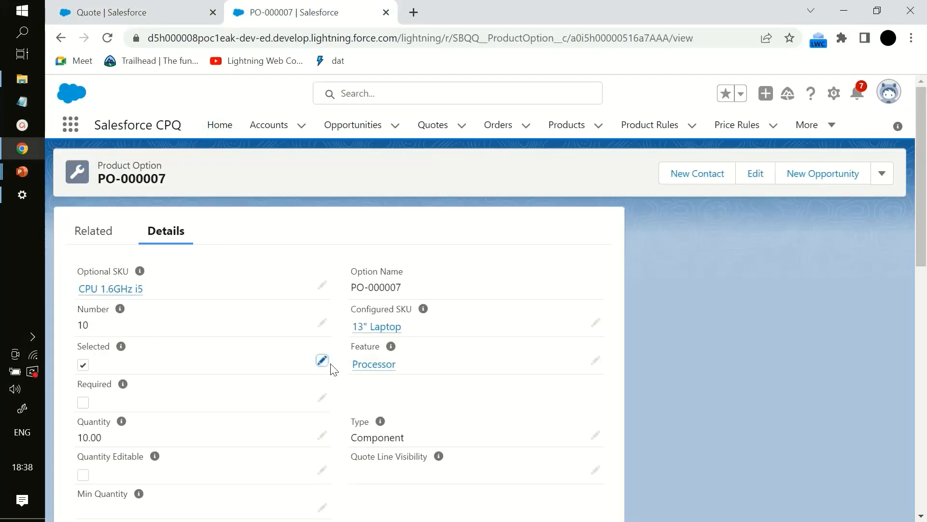
double_click(270, 360)
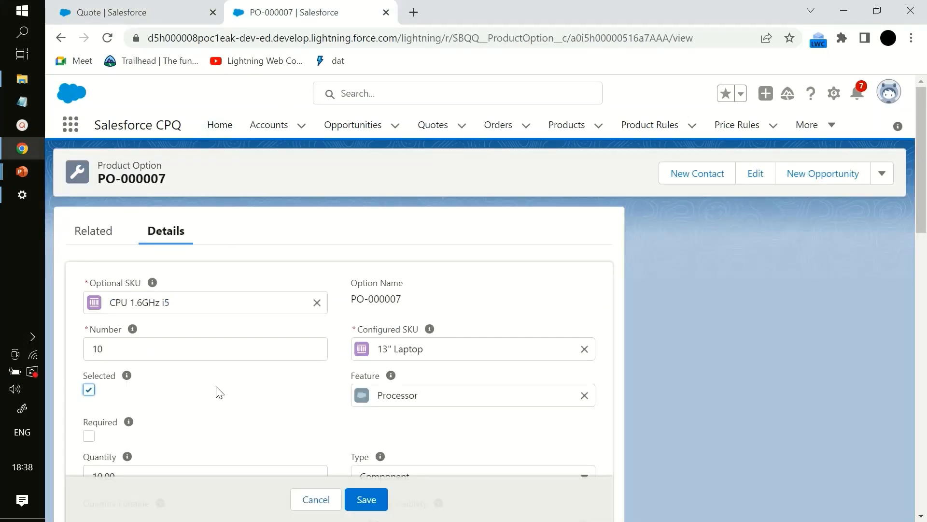
click(89, 389)
scroll(153, 358, down, 1)
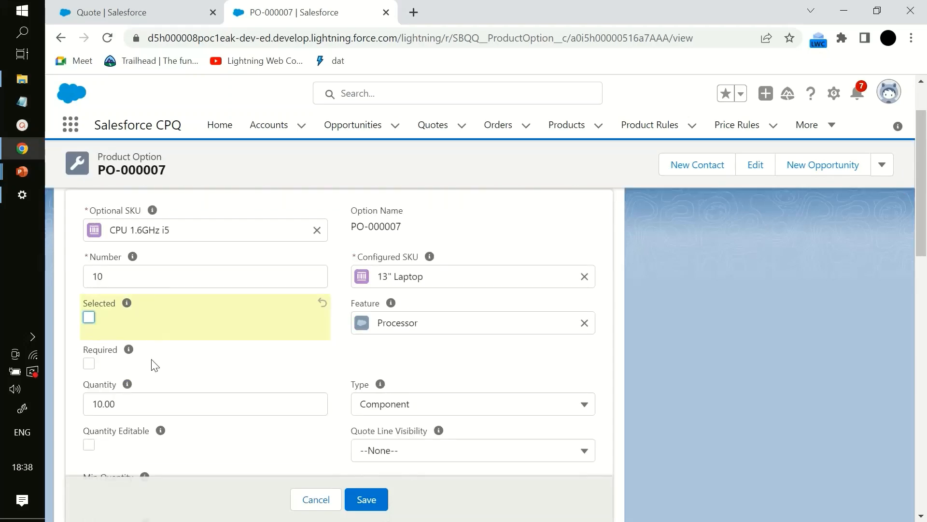
click(89, 363)
scroll(186, 346, down, 1)
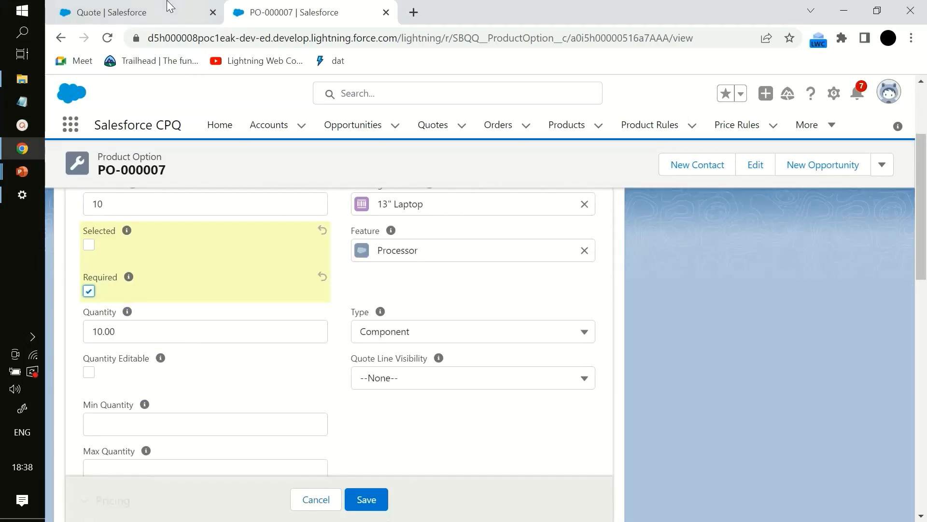
Set the product option's quantity to 1 and save the record.
click(167, 10)
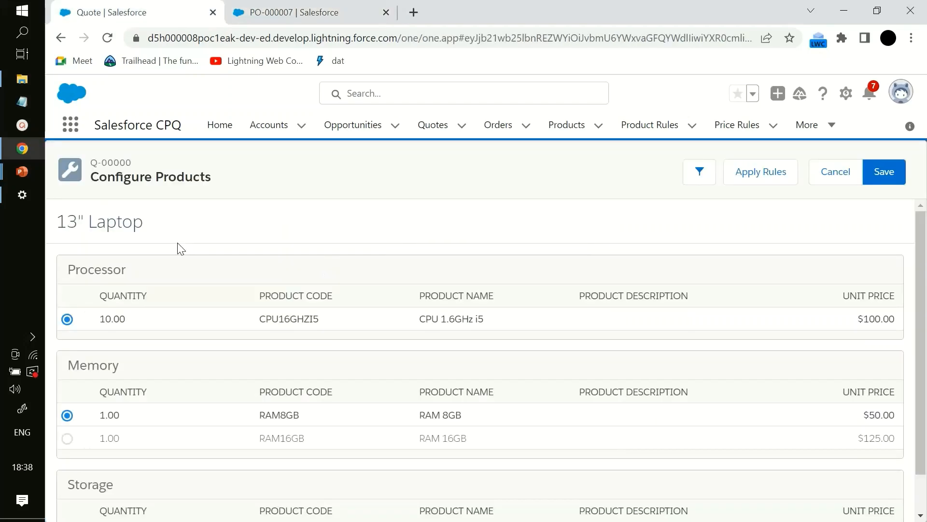
click(306, 10)
click(122, 329)
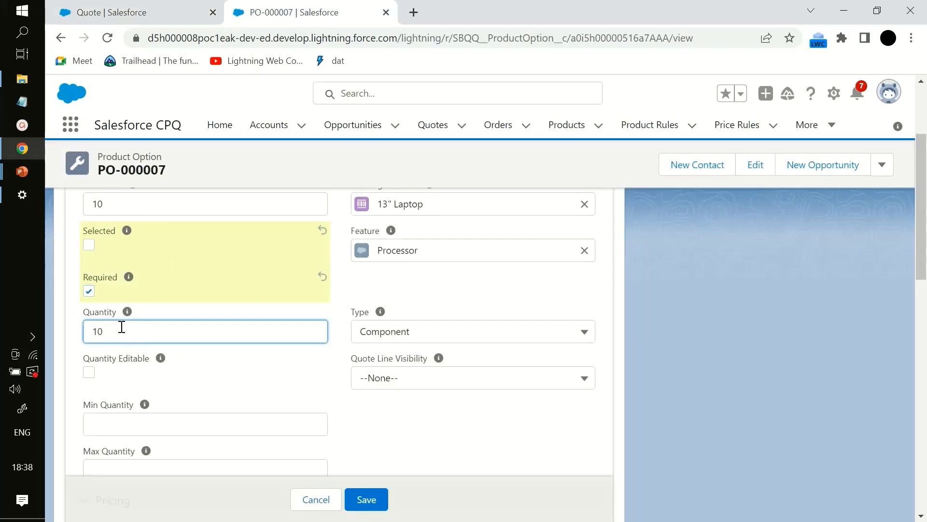
key(Tab)
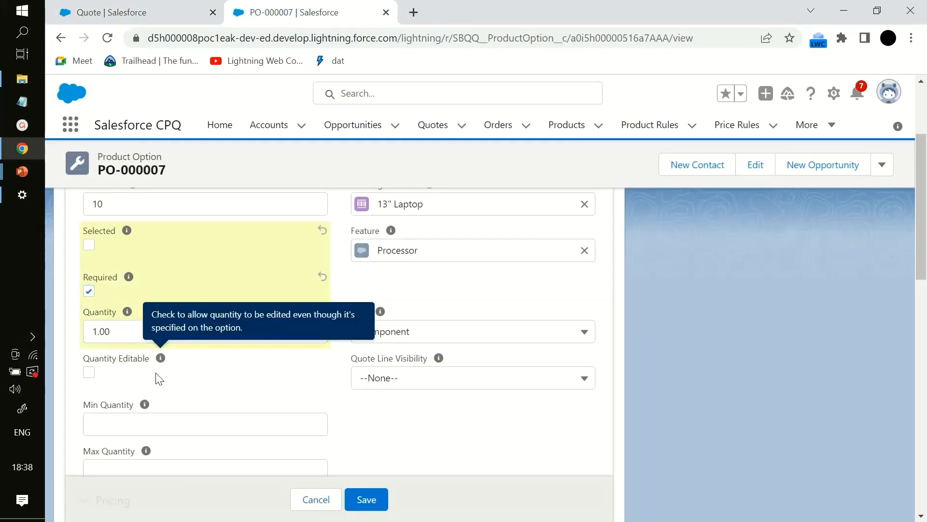
scroll(288, 411, down, 3)
scroll(288, 408, up, 2)
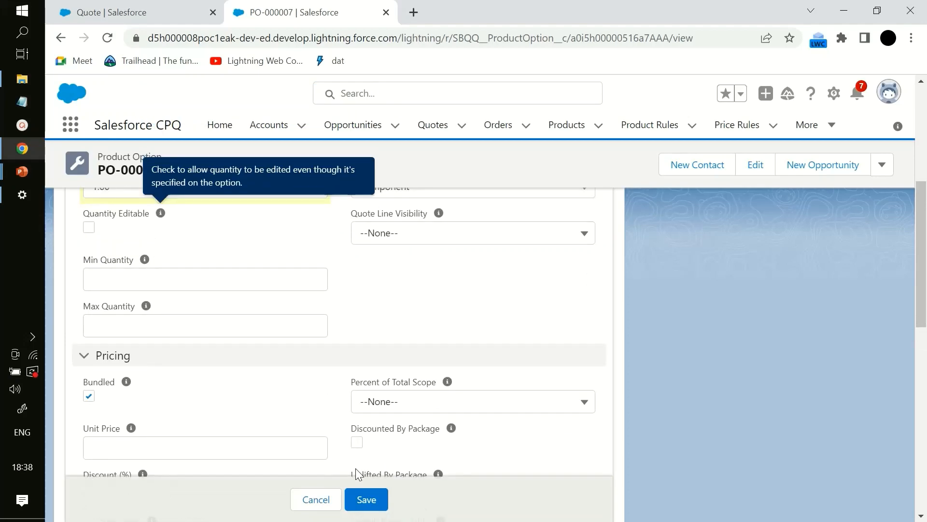
click(365, 499)
Return to the quote and cancel its outdated 13" Laptop configuration to get back to product selection.
click(145, 8)
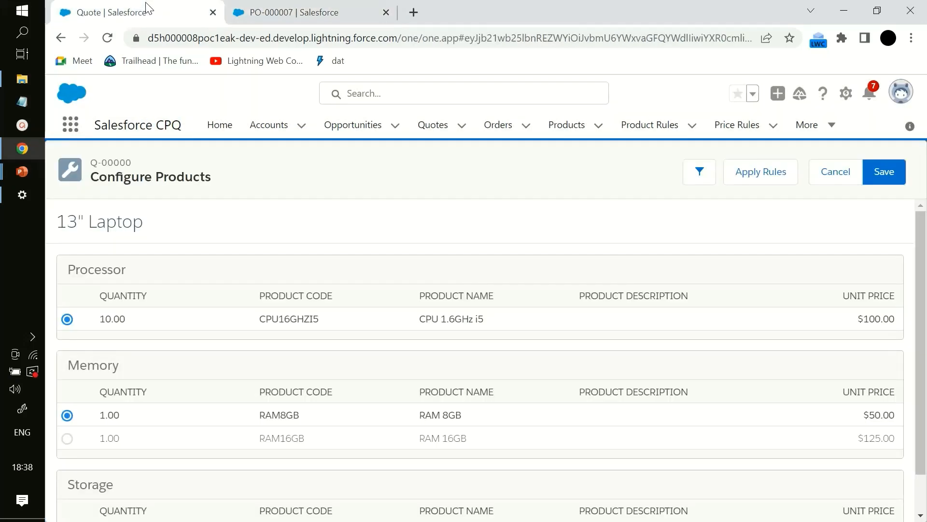
click(309, 10)
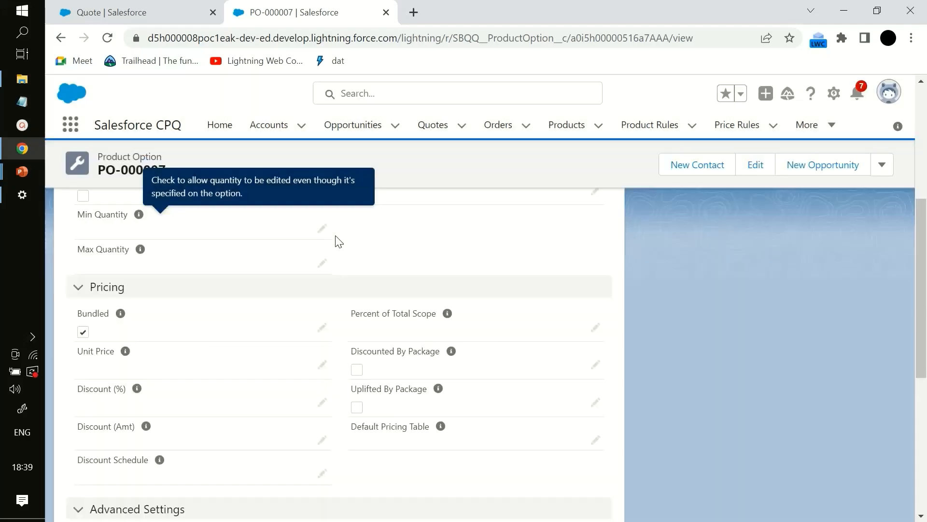
click(149, 11)
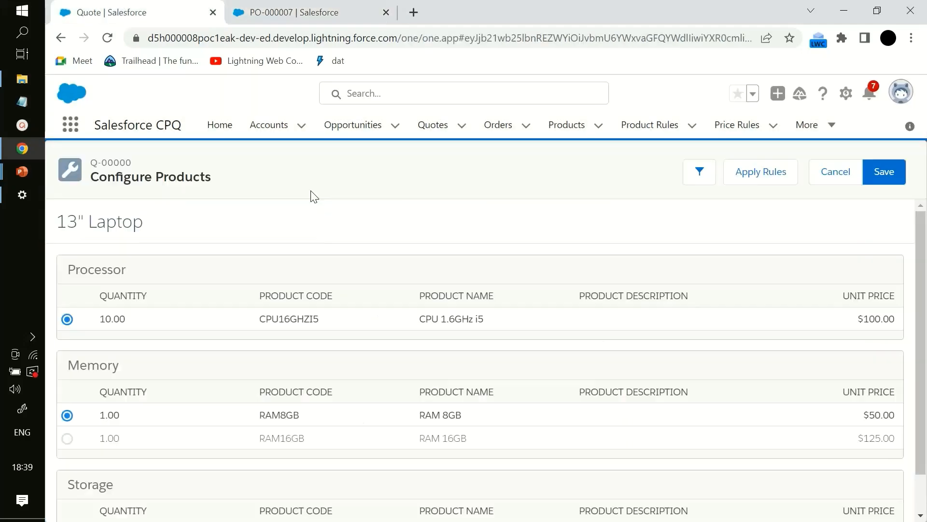
click(773, 178)
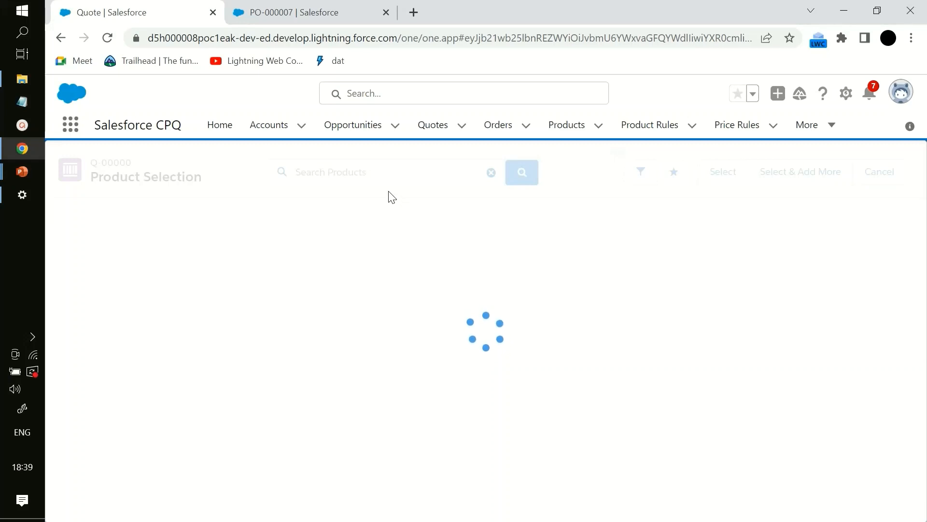
Search the products for "laptop", choose 13" Laptop, and select it to reload its bundle configuration.
click(354, 173)
text(laptop)
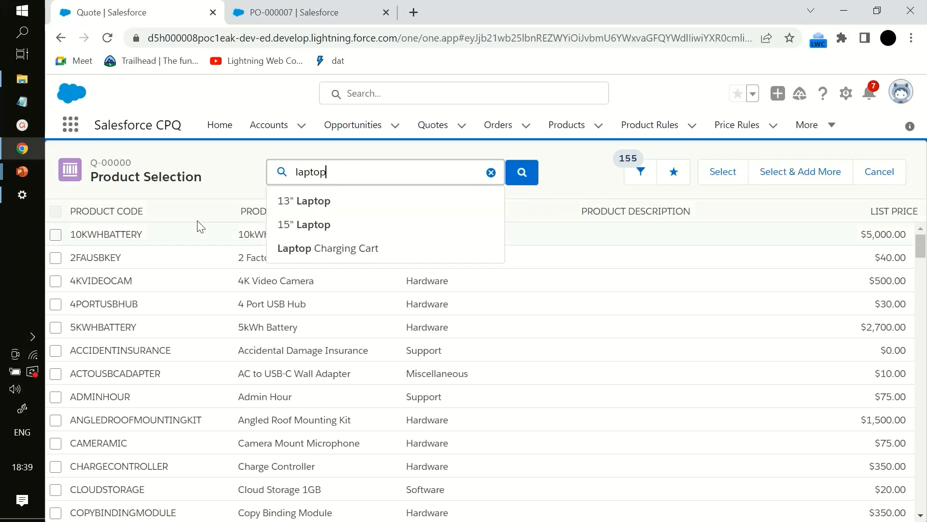
click(276, 200)
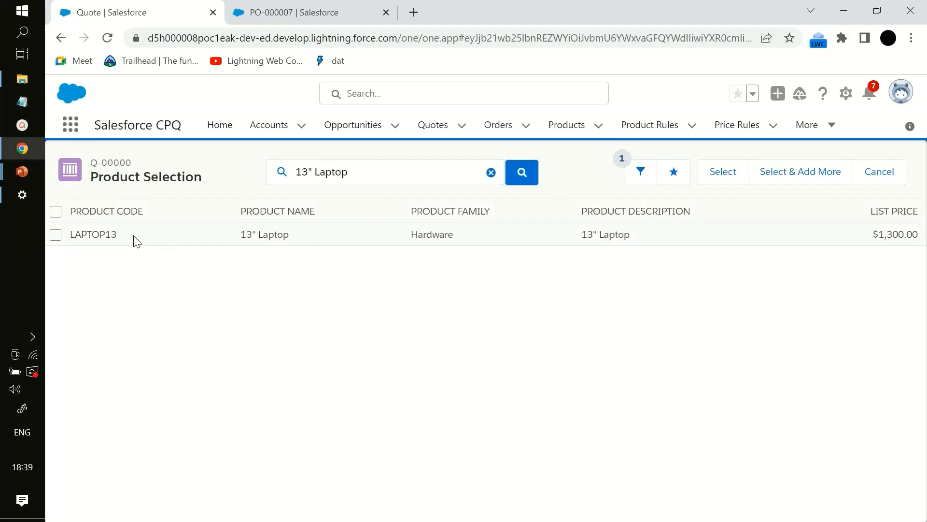
click(57, 235)
click(723, 184)
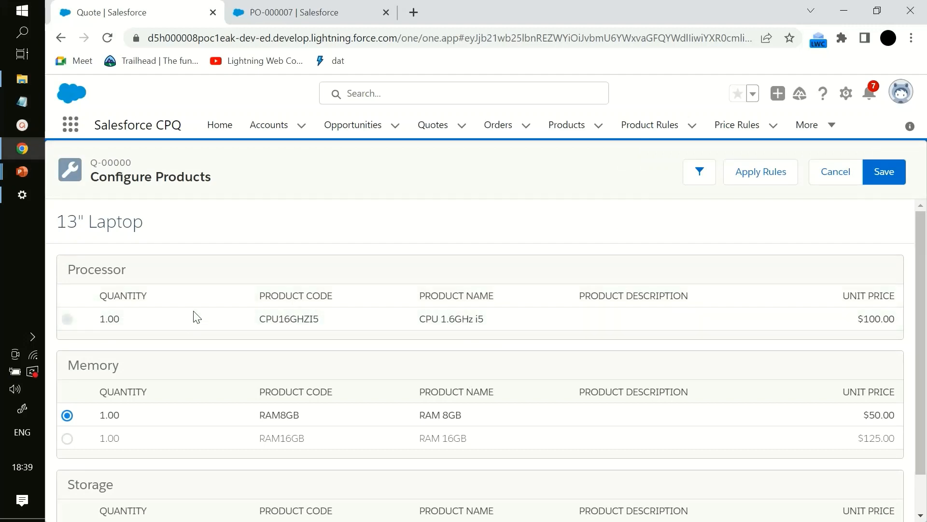
Compare the CPU 1.6GHz i5 option's Selected, Required and Quantity settings with its Processor row in the quote configuration.
click(309, 13)
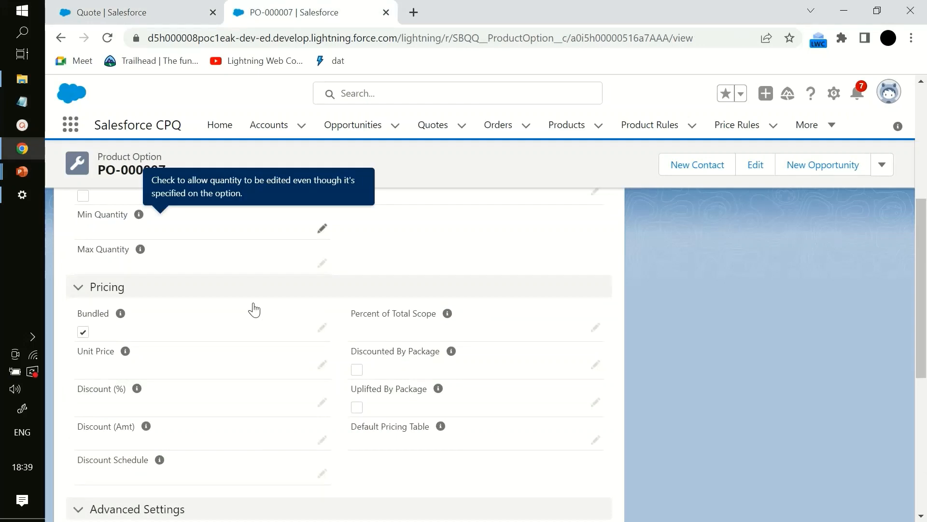
scroll(252, 319, up, 4)
scroll(140, 341, down, 2)
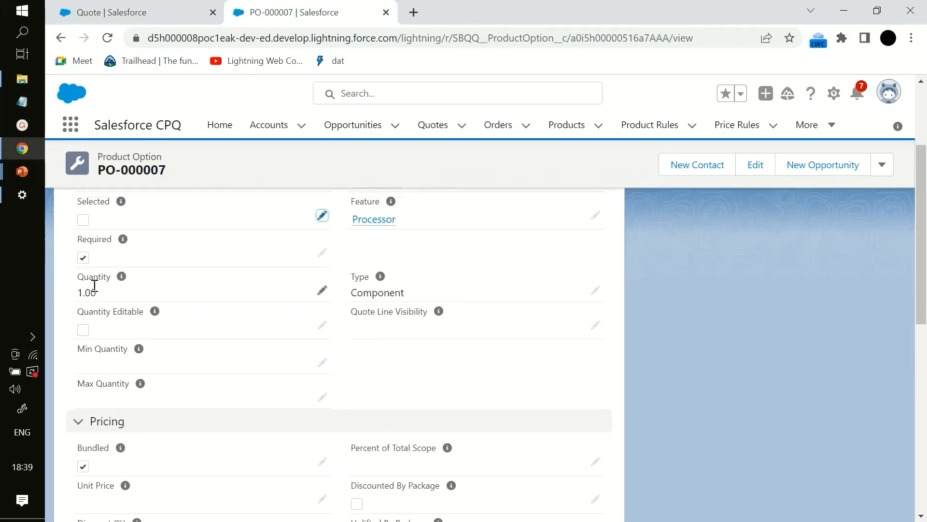
scroll(103, 256, up, 2)
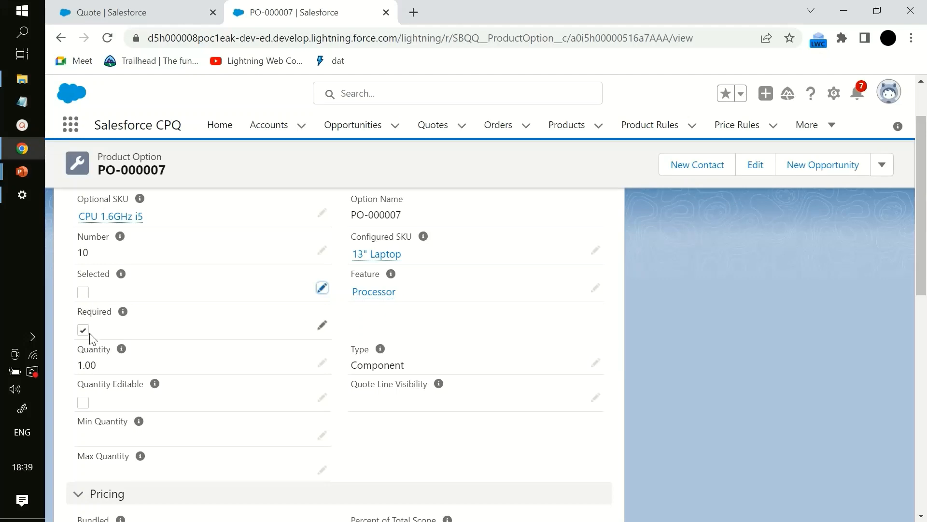
click(107, 18)
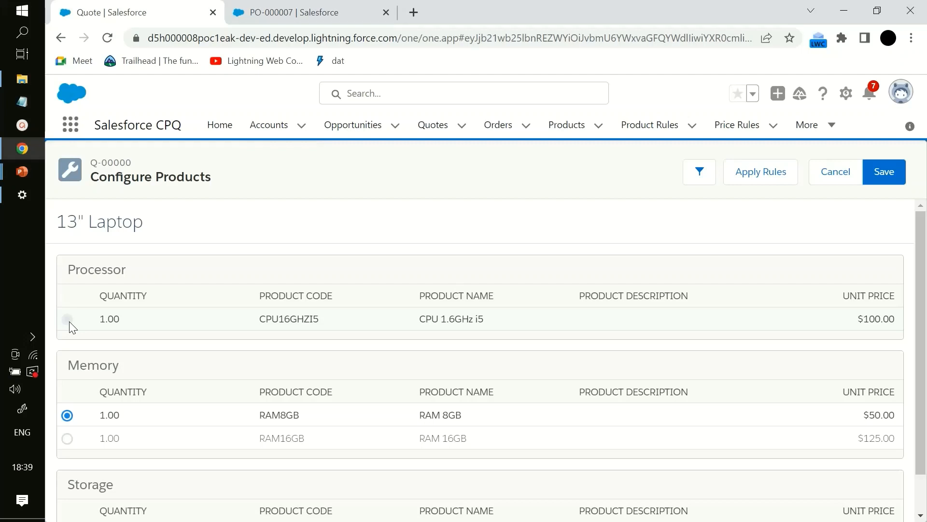
click(285, 12)
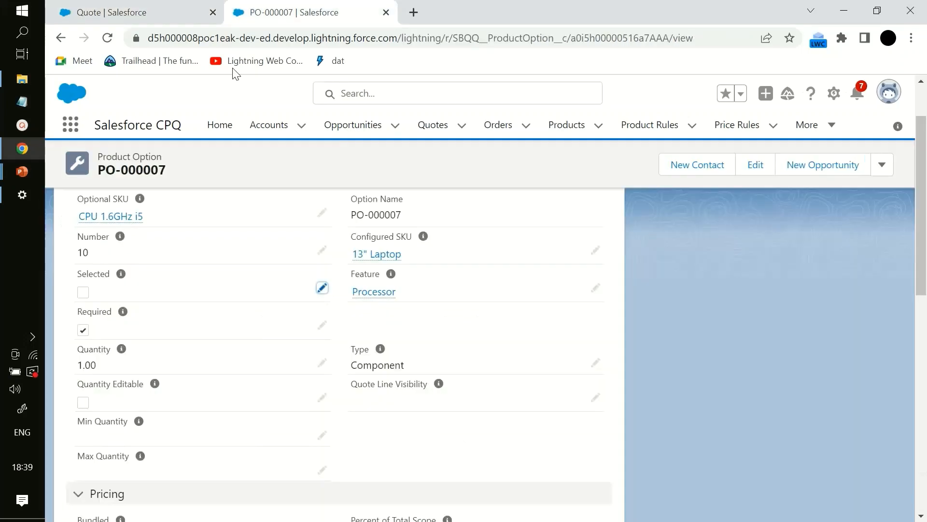
Go back to the 13" Laptop's options list and compare the options' Number values with their order in the quote configuration.
click(61, 38)
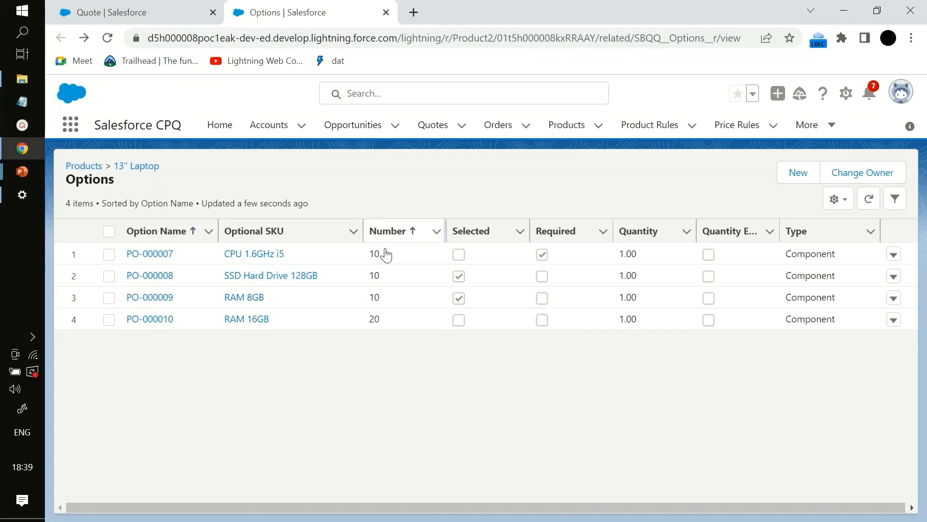
drag(379, 300, 377, 317)
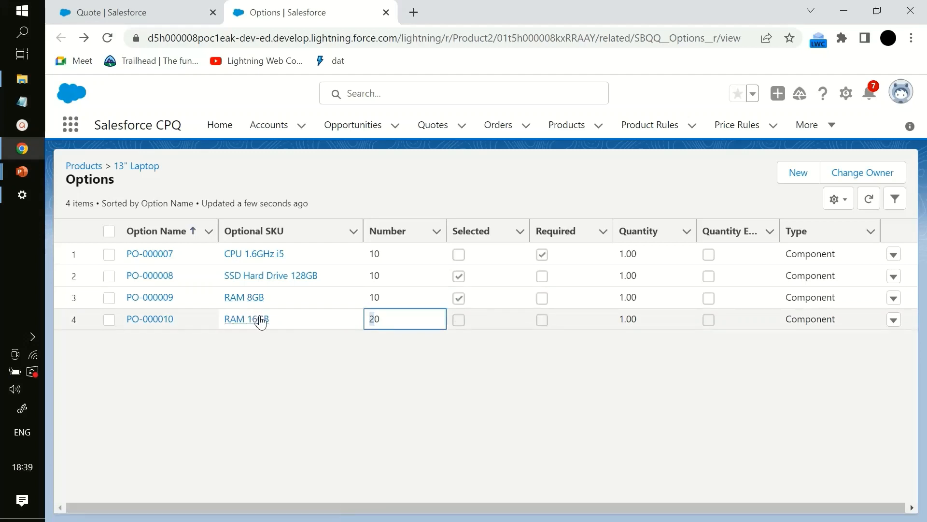
click(166, 7)
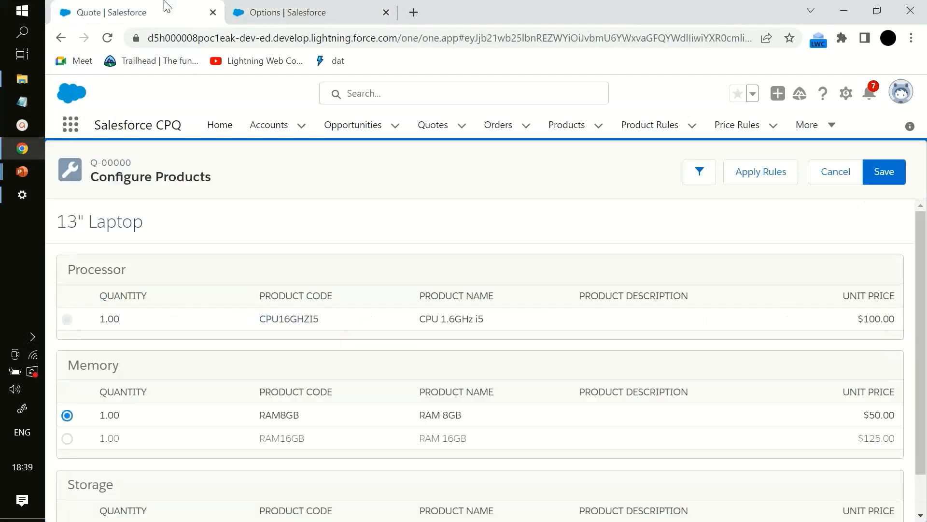
scroll(184, 311, down, 1)
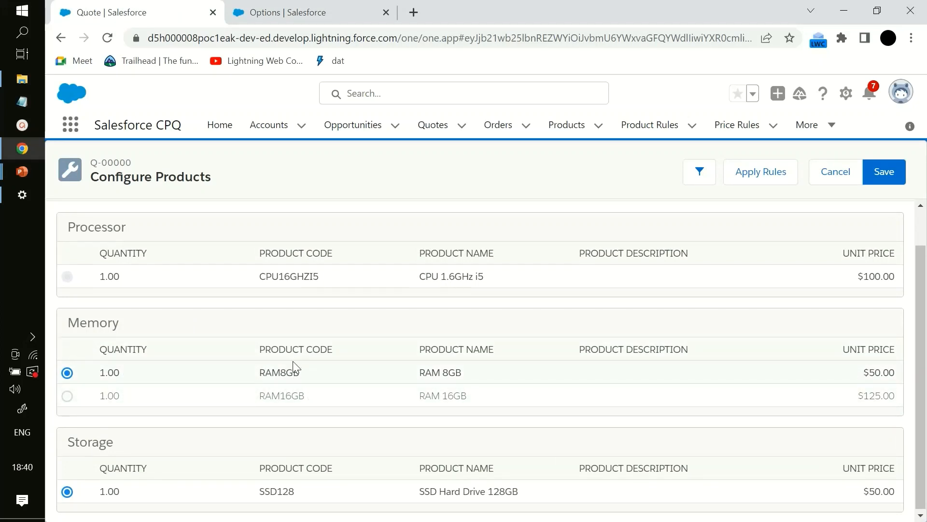
scroll(292, 369, up, 1)
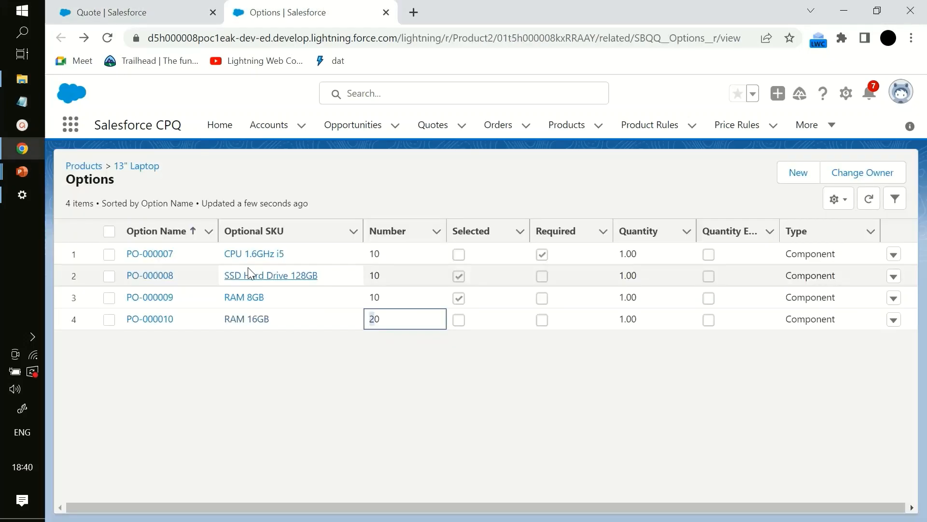
click(251, 12)
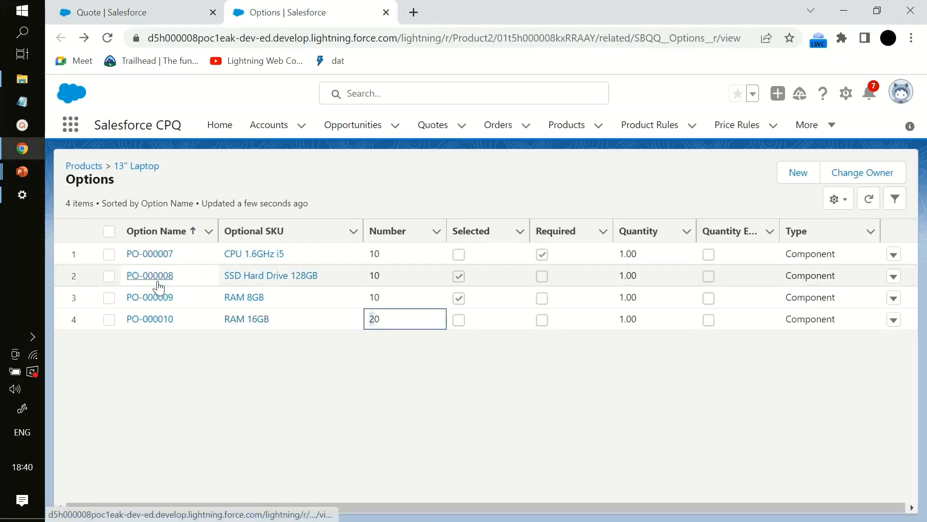
Enable Quantity Editable on the RAM 8GB product option, save it, and return to the options list.
click(155, 299)
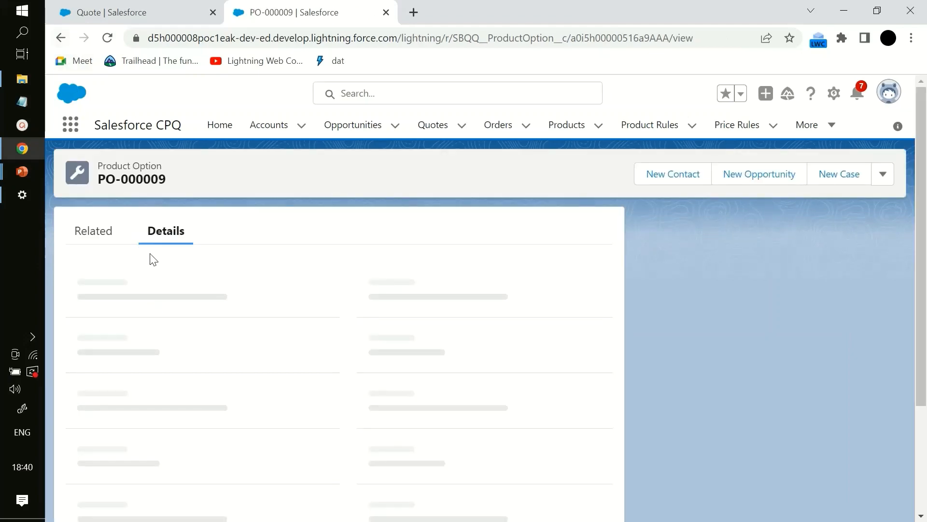
scroll(145, 356, down, 2)
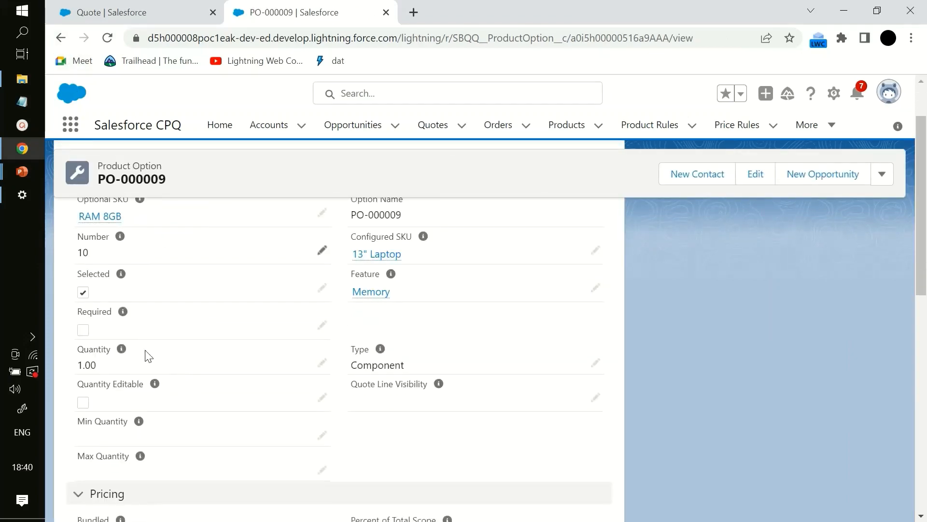
click(322, 397)
click(88, 444)
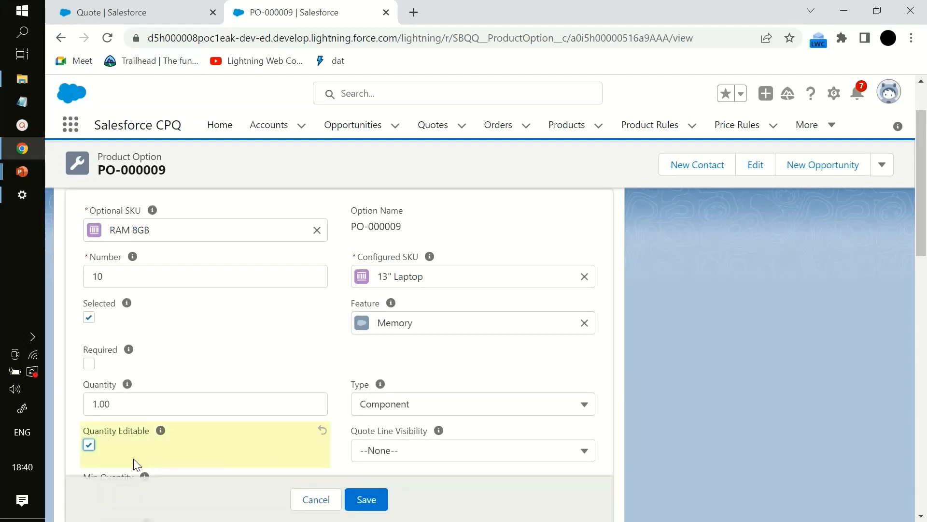
click(366, 500)
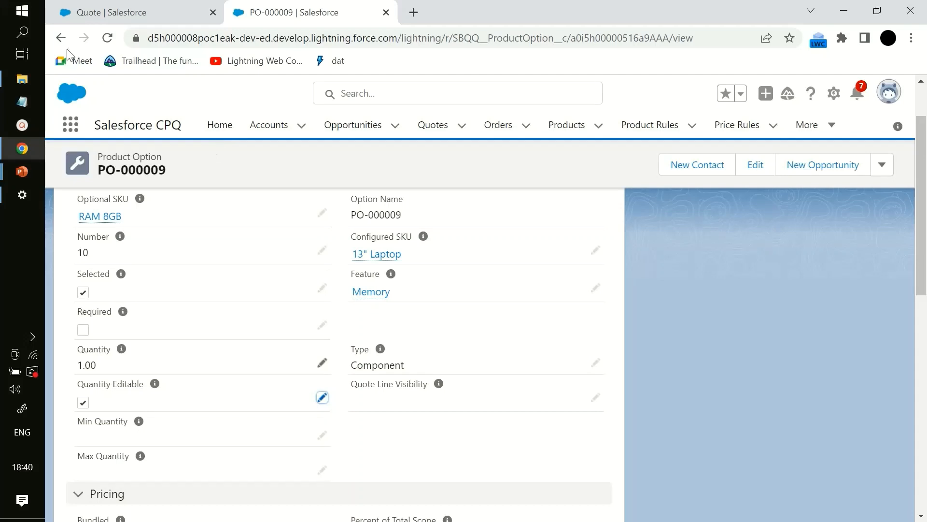
click(60, 38)
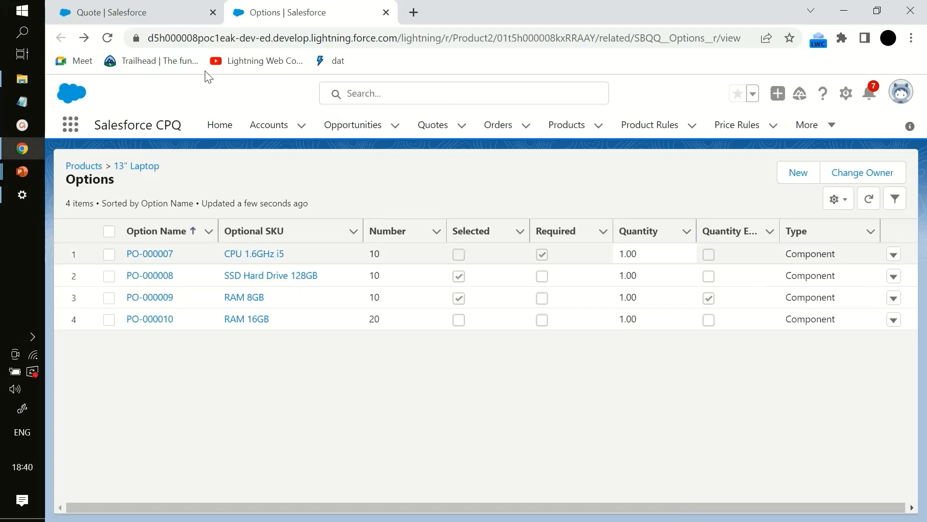
Cancel the quote's 13" Laptop configuration and check the RAM 8GB option's settings in the options list meanwhile.
click(172, 9)
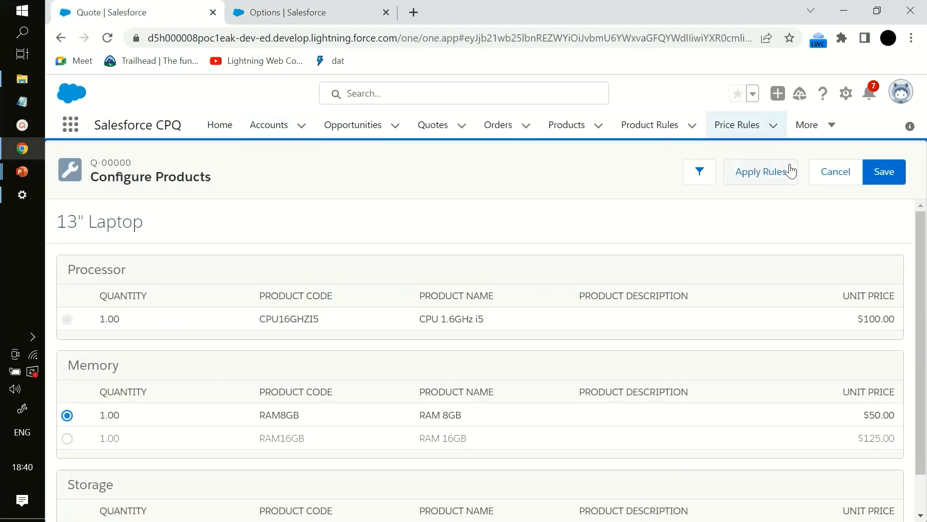
click(790, 171)
click(338, 8)
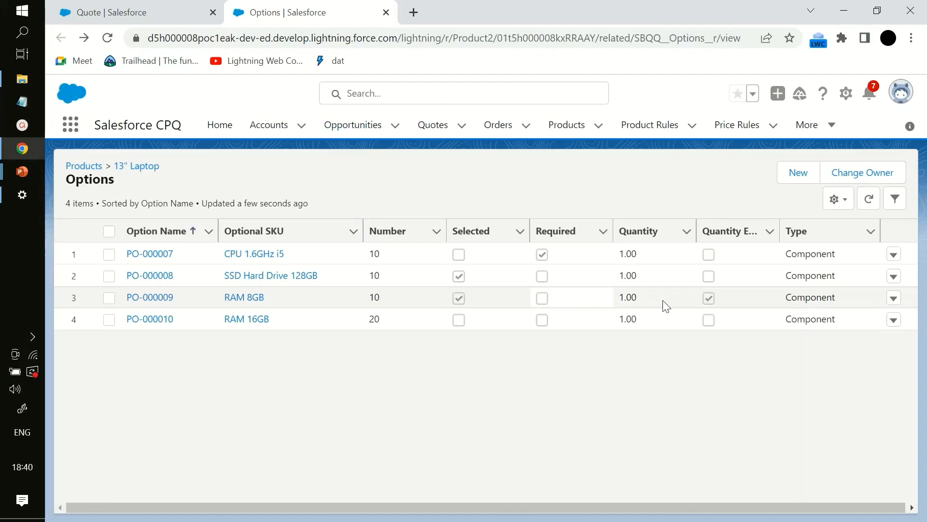
click(172, 7)
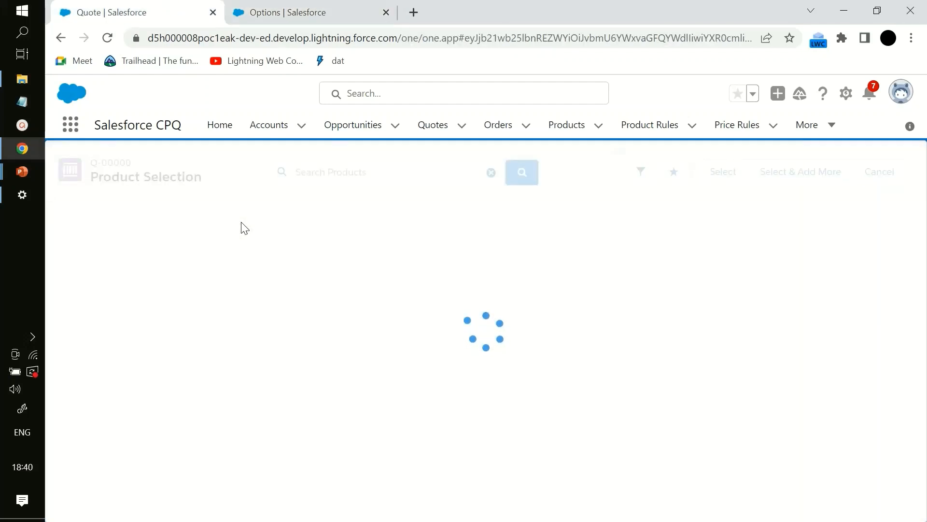
Find the 13" Laptop again by searching for "laptop" and select it to open a fresh configuration.
click(335, 173)
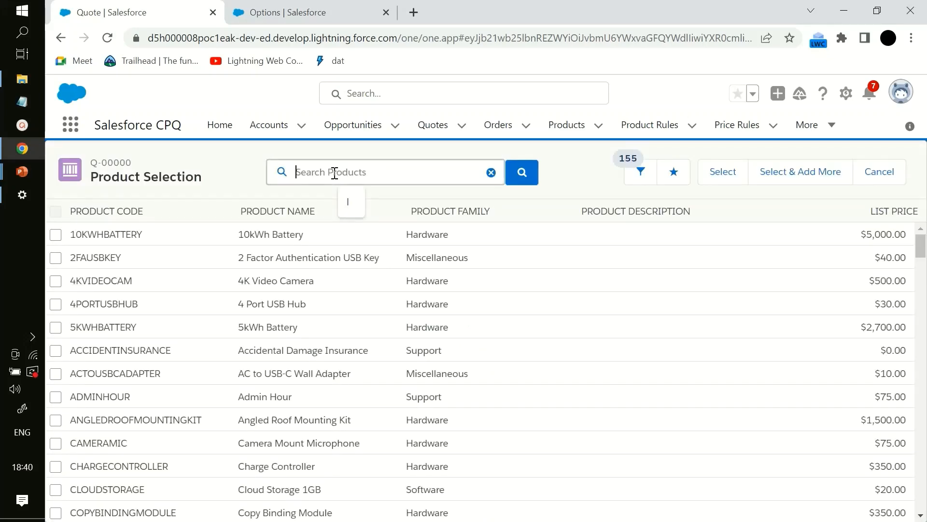
text(laptop)
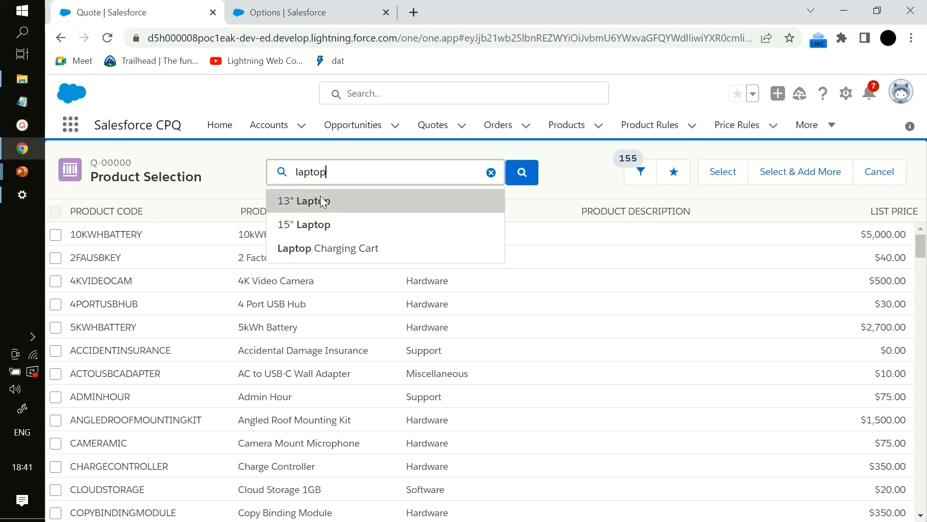
click(320, 198)
click(89, 250)
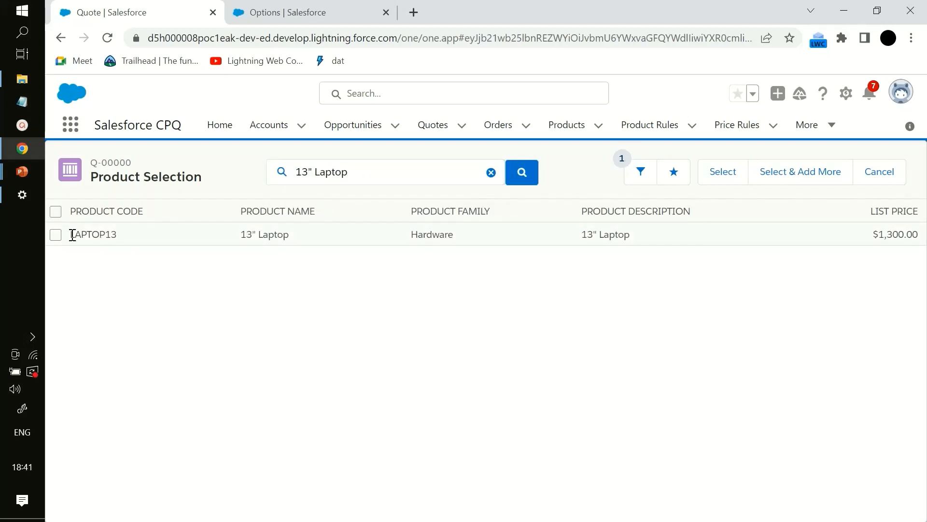
click(56, 235)
click(720, 174)
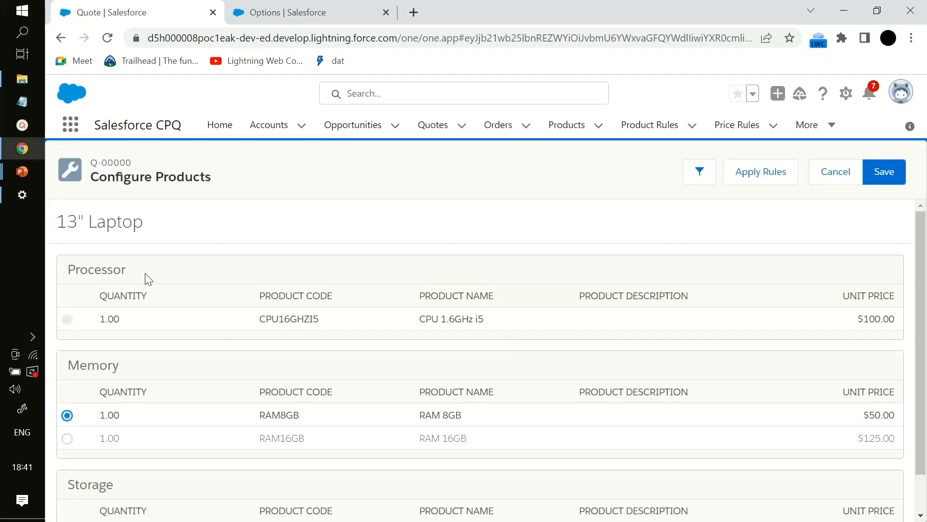
Try the RAM 16GB and RAM 8GB choices under Memory, and compare the RAM 8GB quantity's editability with the options list.
drag(68, 269, 126, 271)
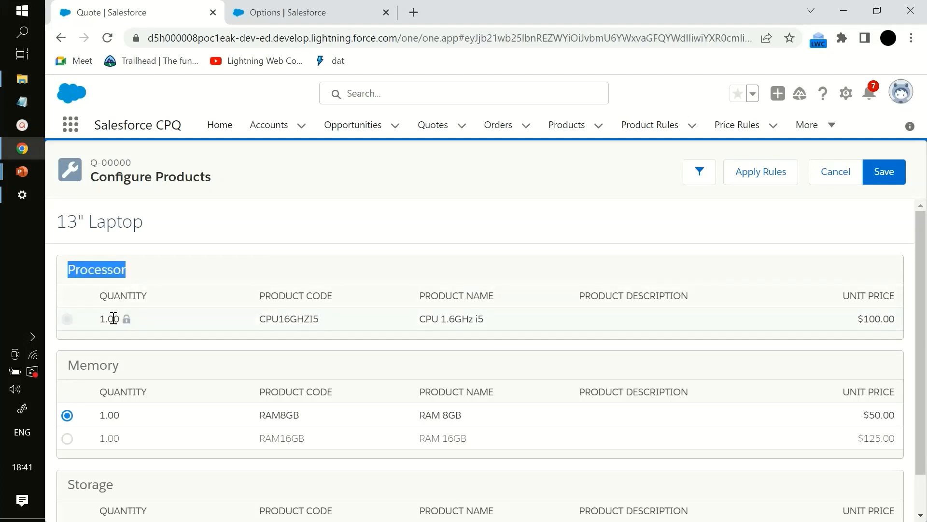
scroll(113, 316, down, 1)
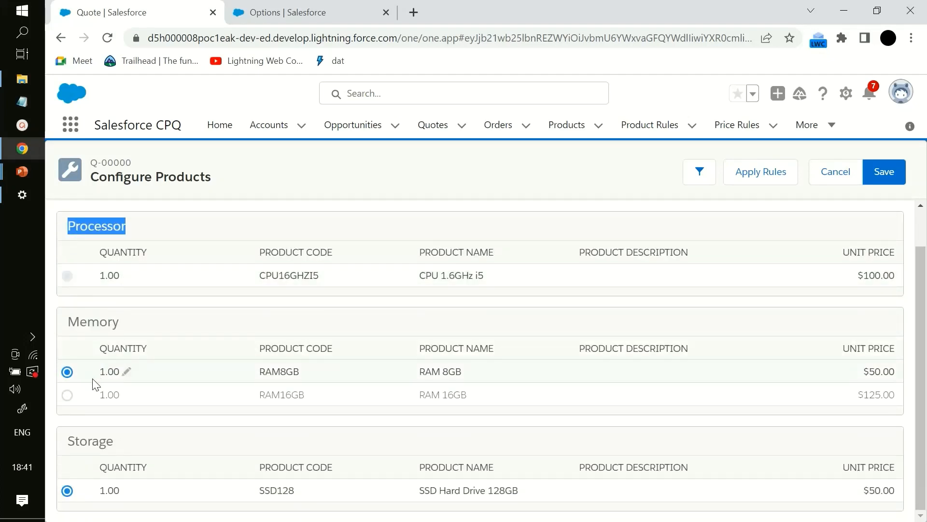
click(68, 395)
click(70, 372)
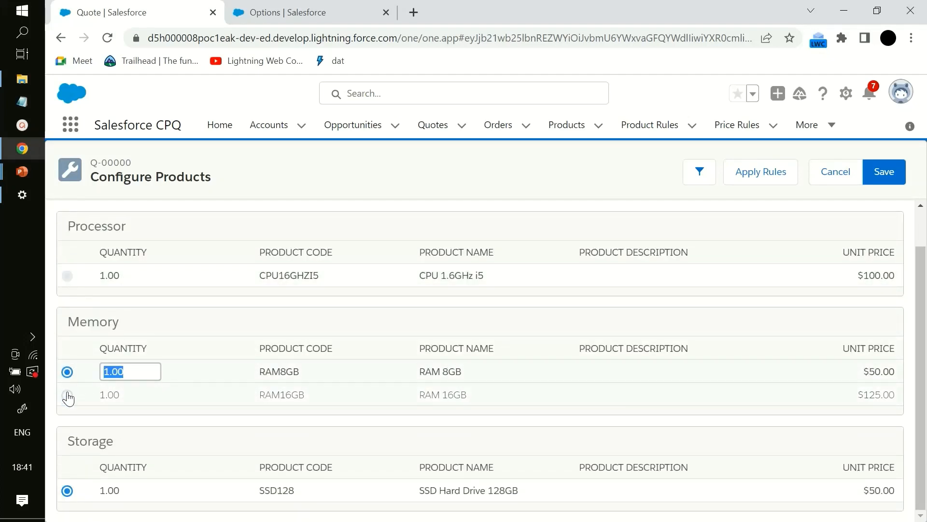
click(306, 11)
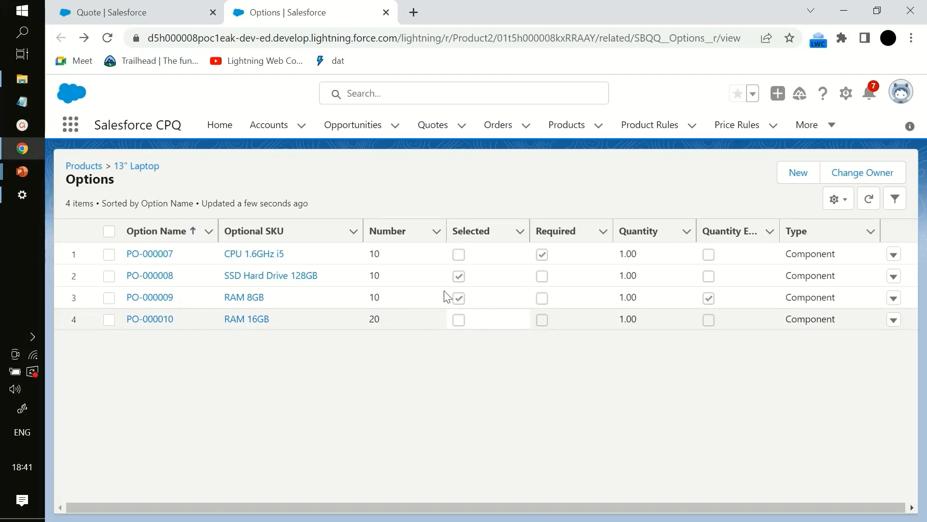
click(169, 10)
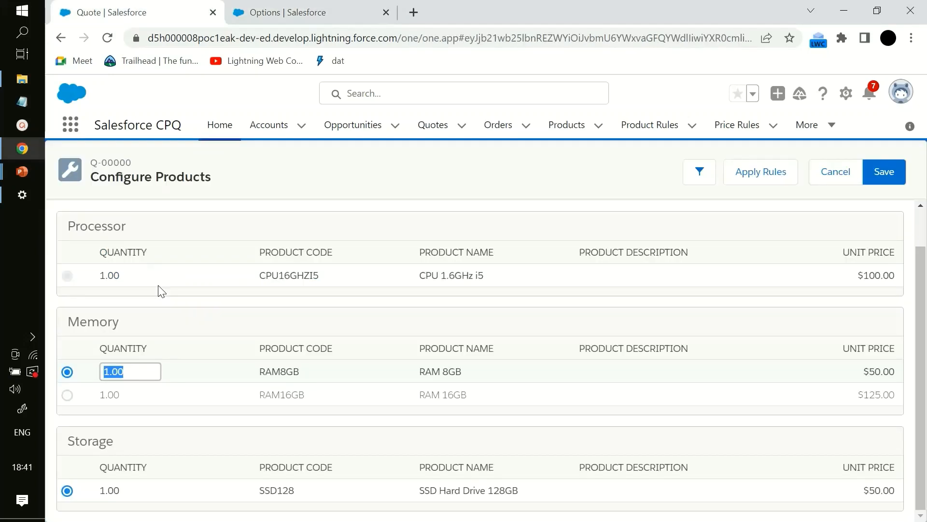
Toggle Memory from RAM 16GB back to RAM 8GB, save the 13" Laptop configuration, and try editing the RAM 8GB quantity on the quote line.
click(68, 395)
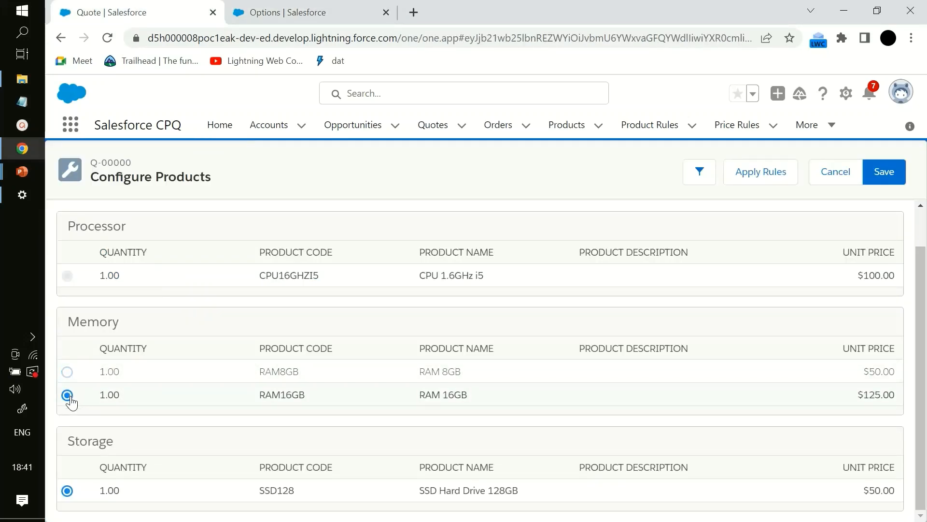
click(67, 371)
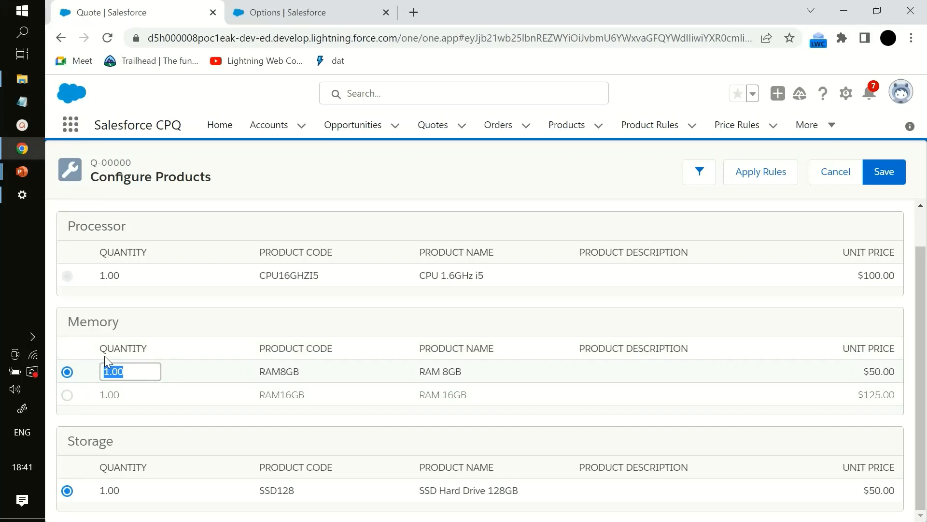
click(871, 175)
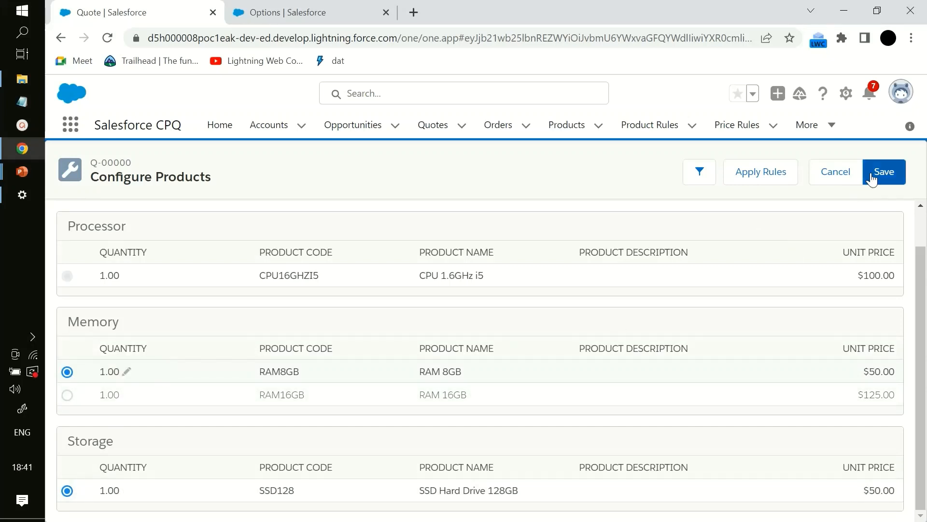
click(330, 6)
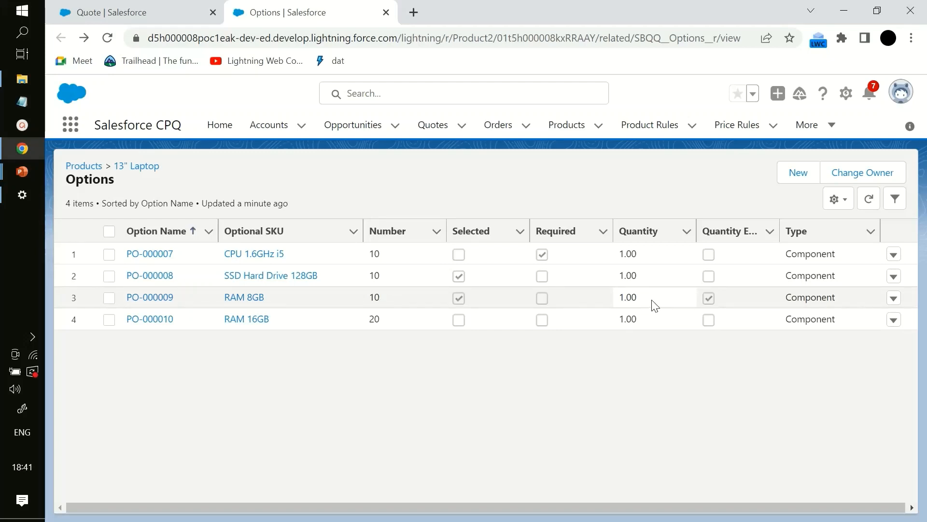
click(190, 7)
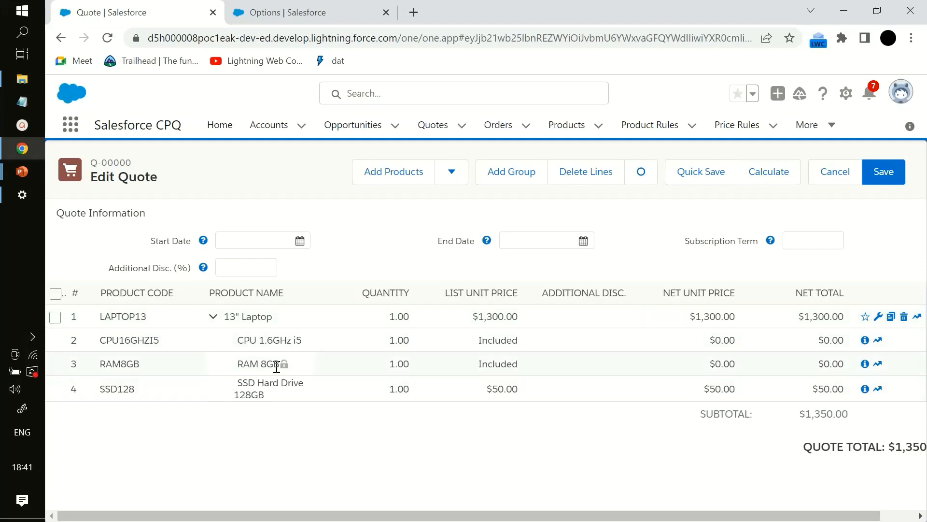
click(406, 364)
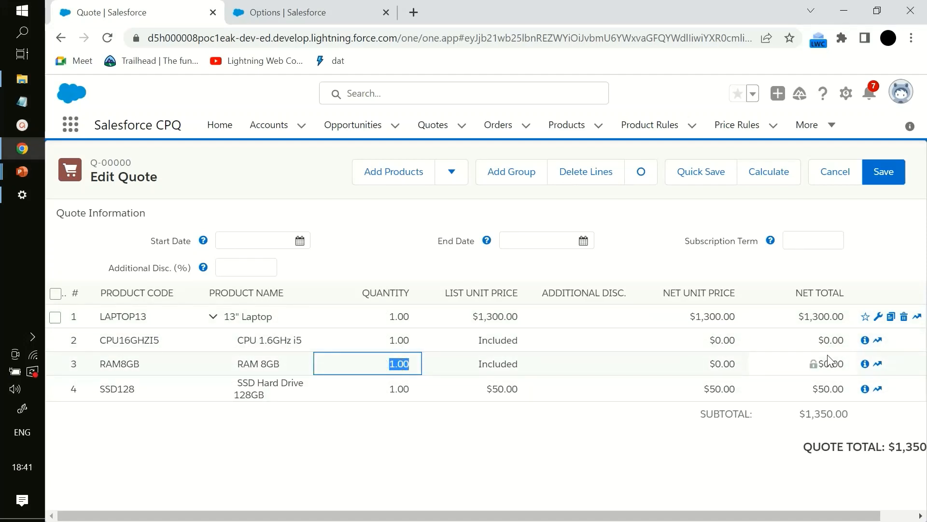
Reopen the 13" Laptop configuration from its quote line, review it against the options list, and save it.
click(879, 319)
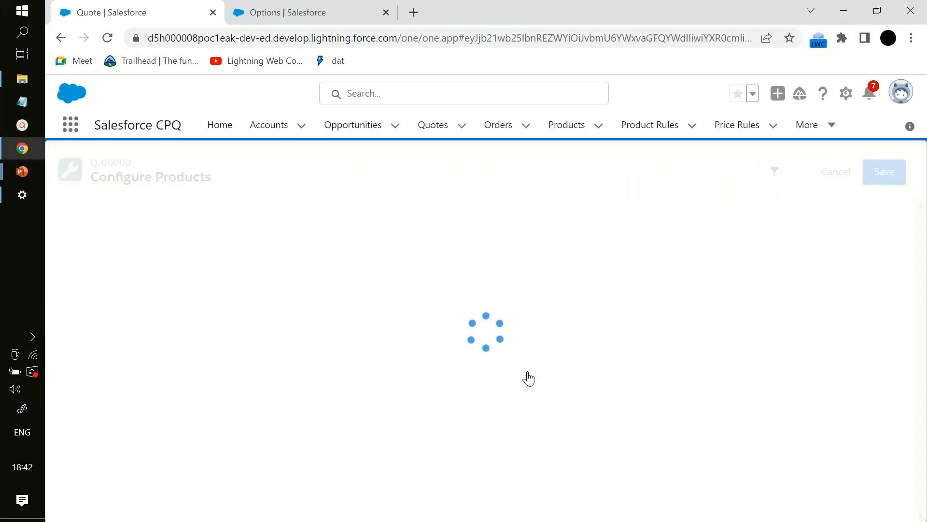
click(317, 14)
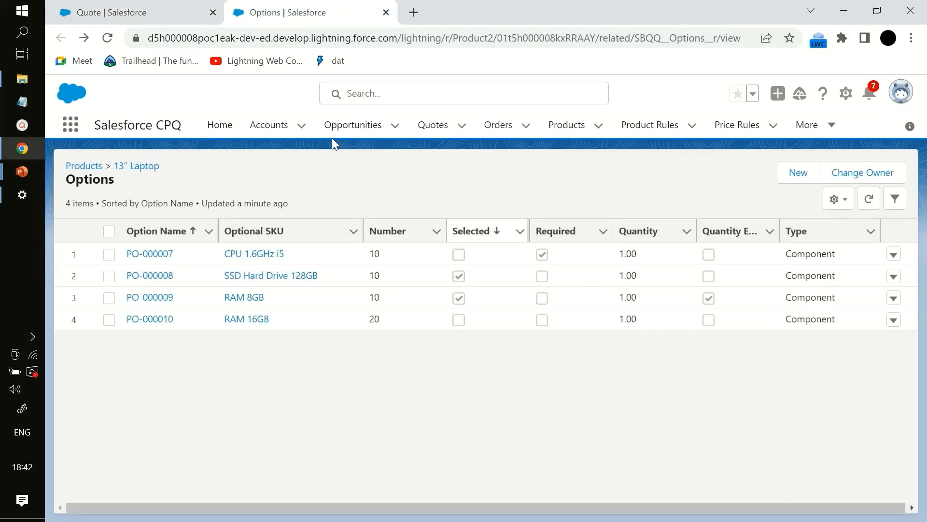
click(149, 7)
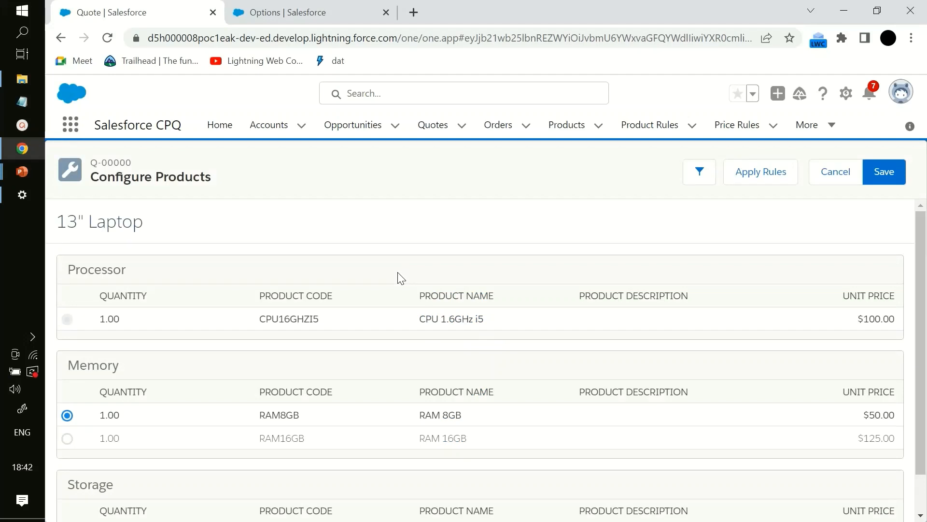
scroll(406, 281, down, 1)
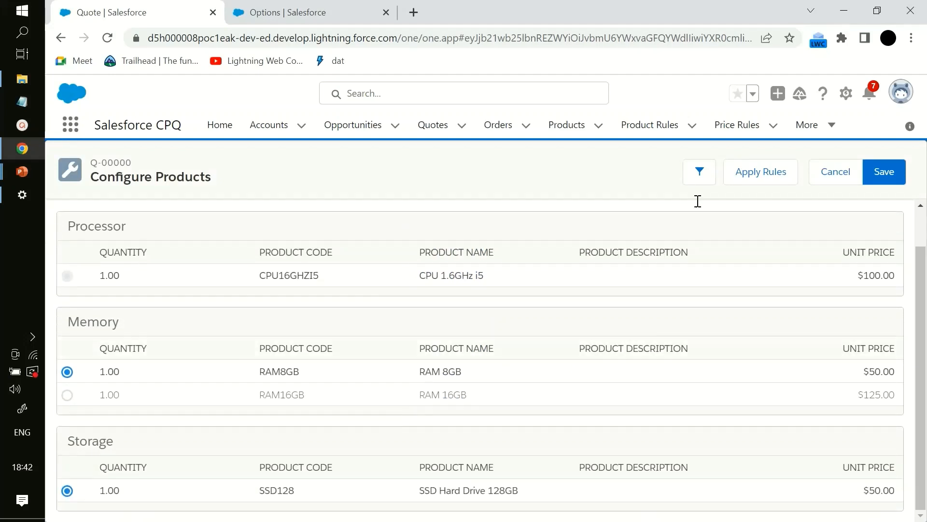
click(883, 172)
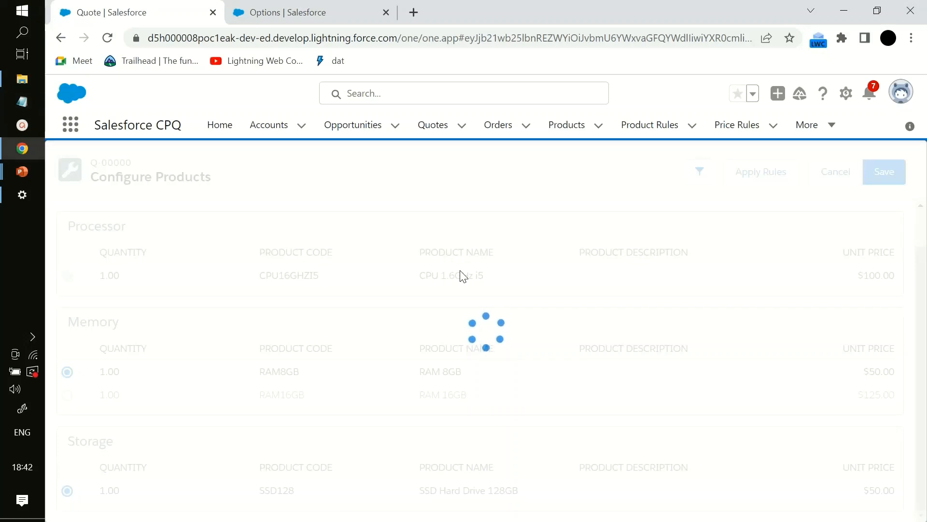
Compare the RAM 8GB line's quantity on the quote with its settings in the 13" Laptop options list.
click(331, 10)
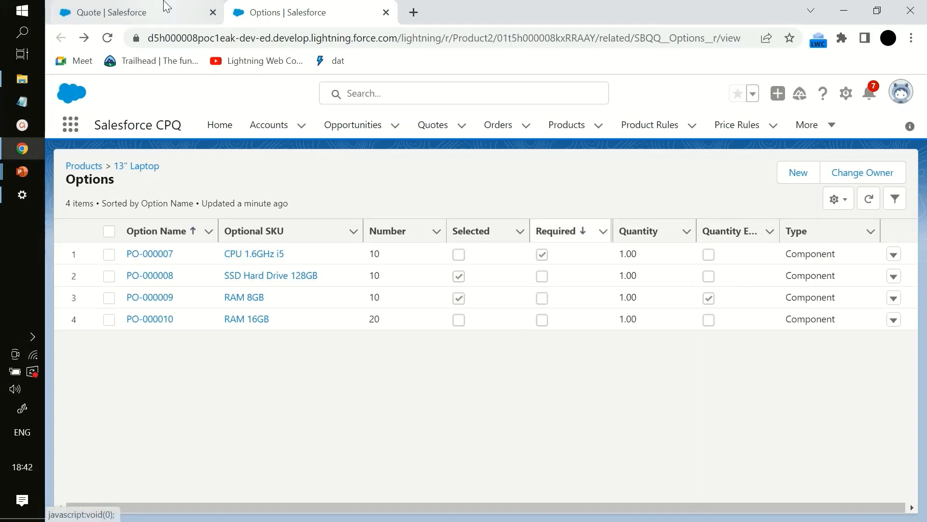
click(192, 13)
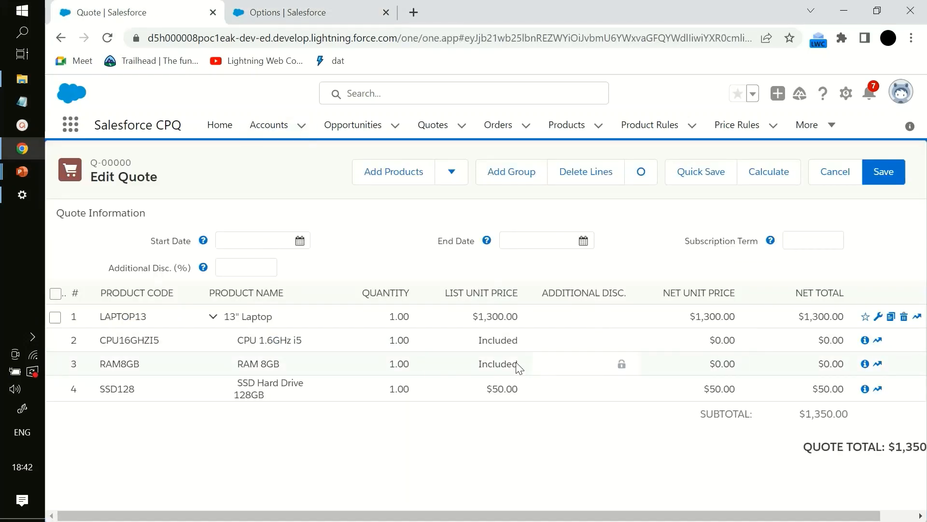
click(401, 363)
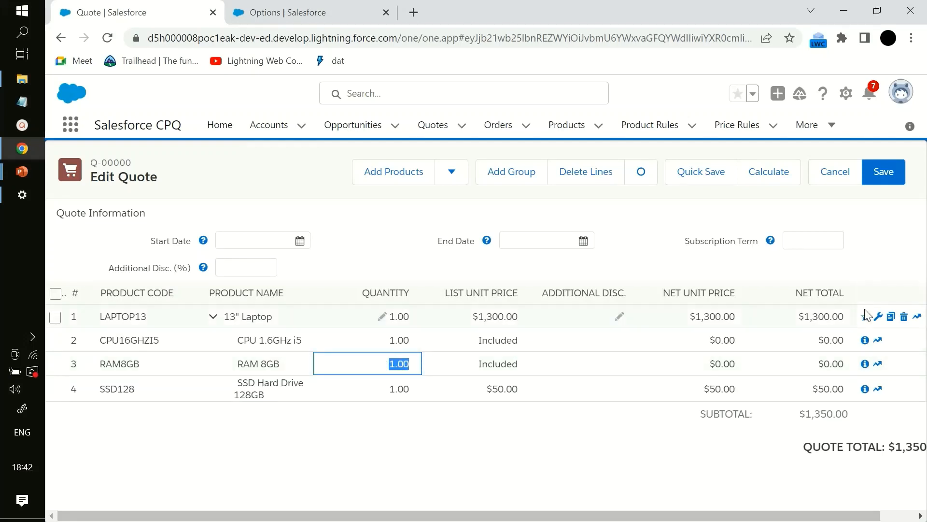
Delete the 13" Laptop line from the quote and start adding products, checking the options list meanwhile.
click(904, 318)
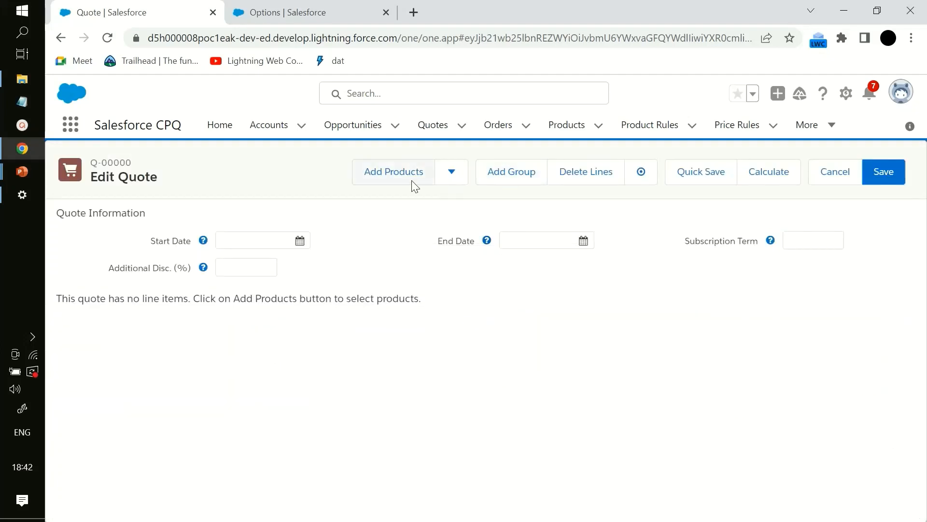
click(396, 172)
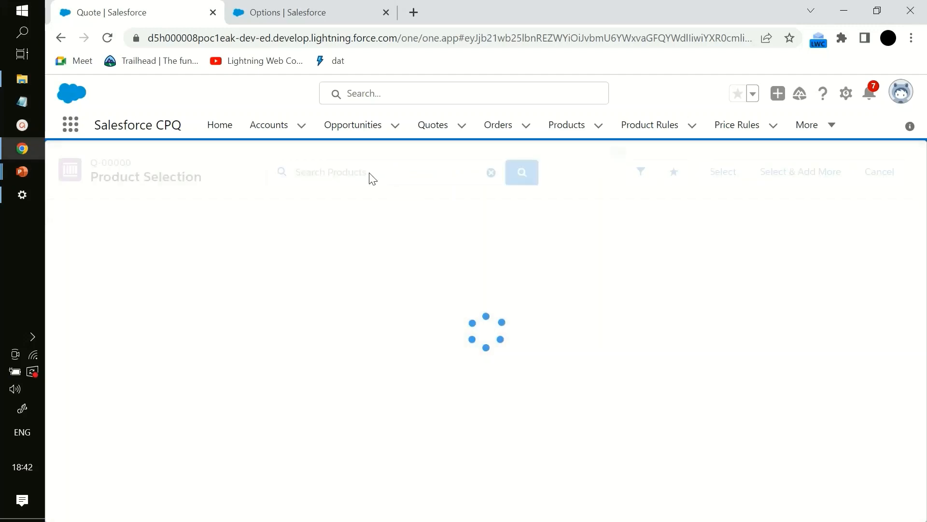
click(317, 9)
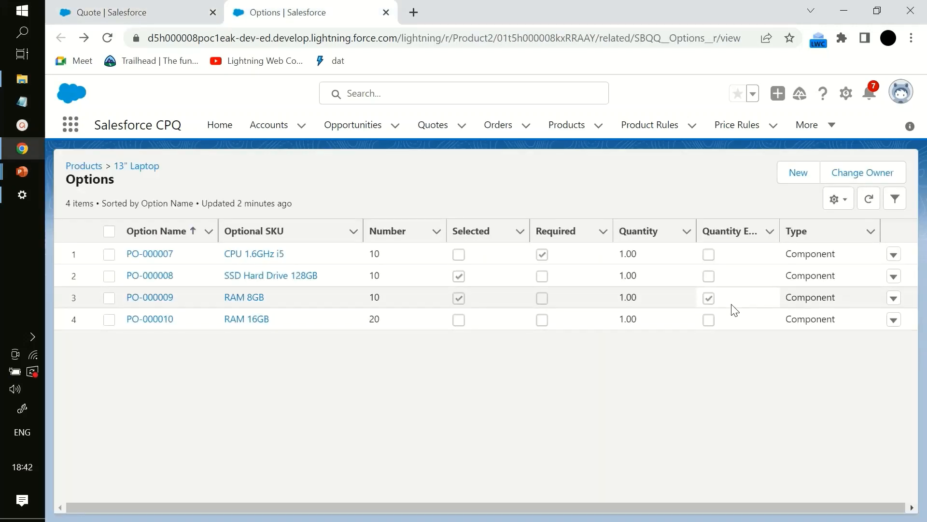
click(160, 10)
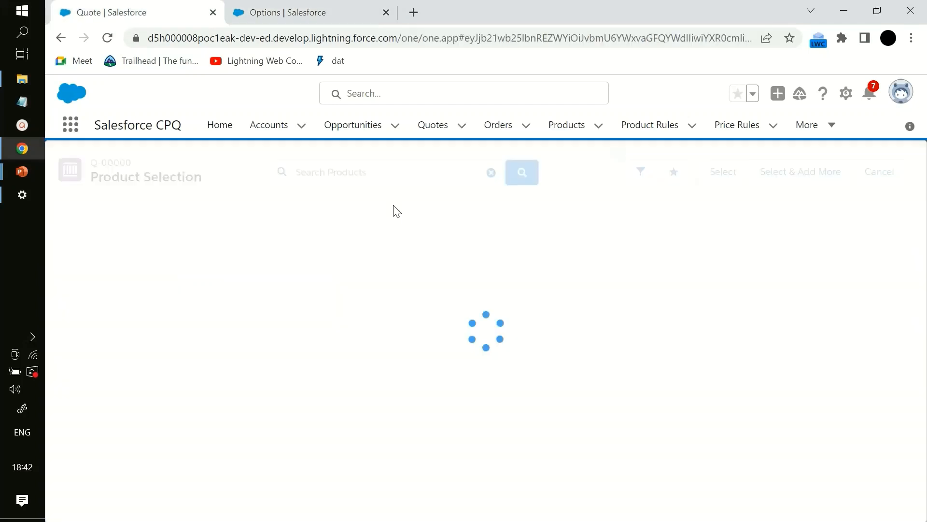
click(306, 10)
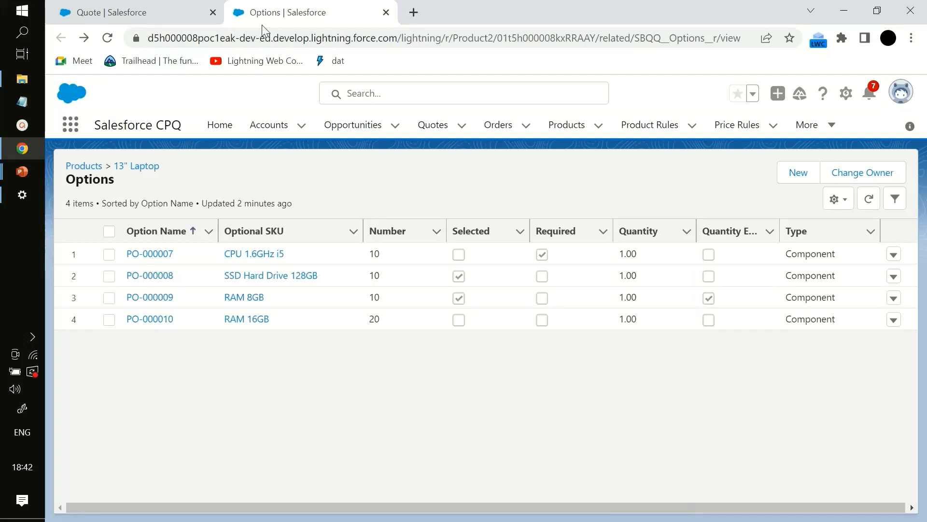
click(183, 13)
Open the RAM 8GB product option record and examine its Quantity Editable help text and remaining settings.
click(272, 13)
click(155, 300)
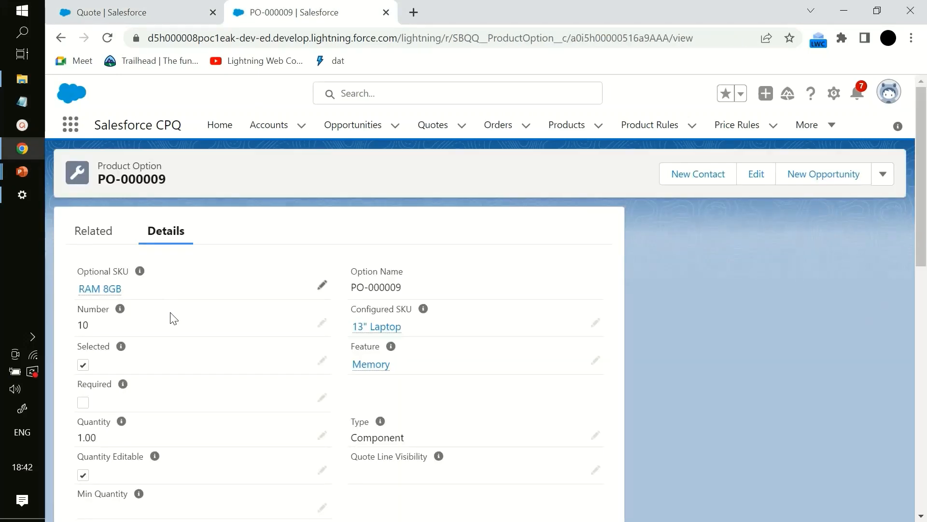
scroll(170, 316, down, 1)
mouse_move(155, 385)
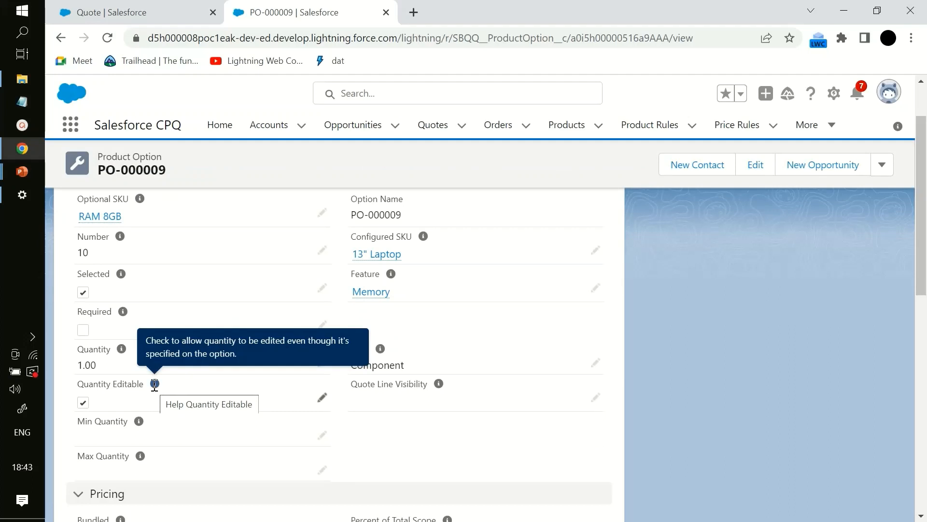
scroll(155, 386, down, 6)
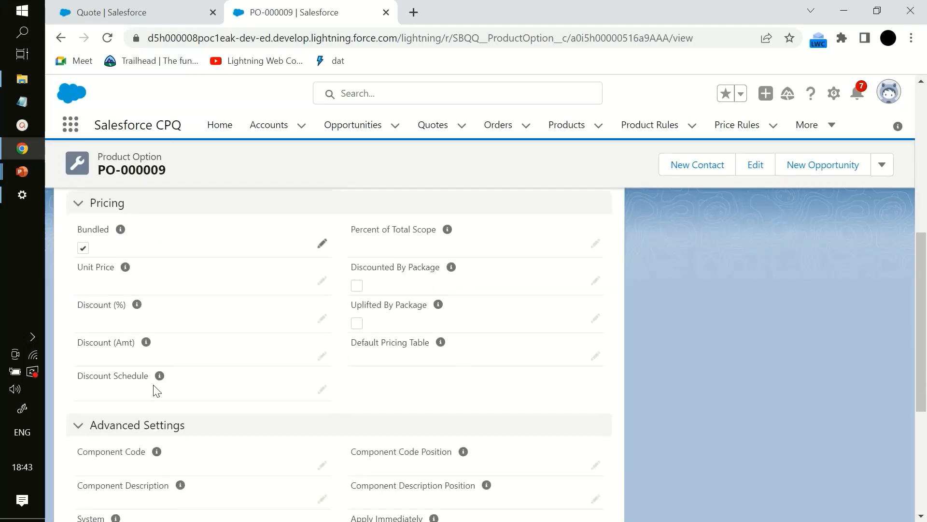
scroll(156, 390, down, 5)
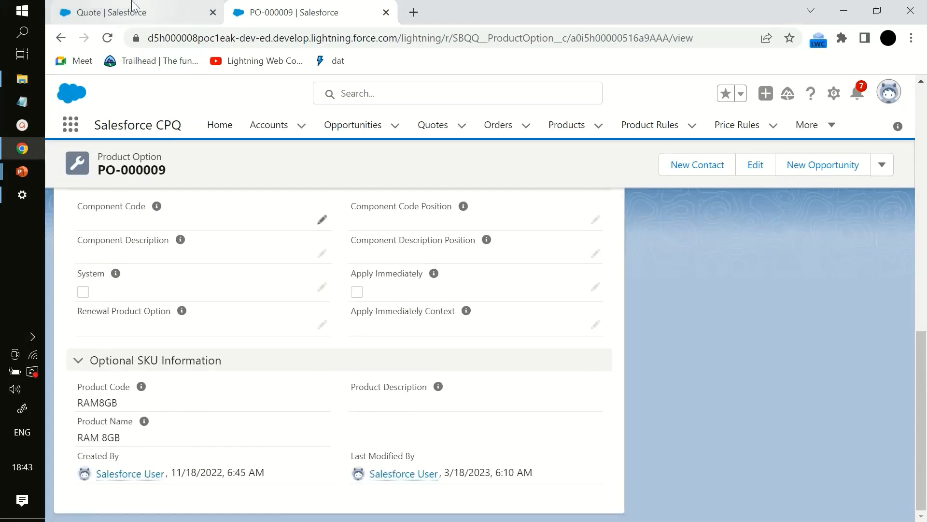
Search the quote's product selection for "laptop", pick the 13" Laptop suggestion, and select that product for configuration.
click(124, 15)
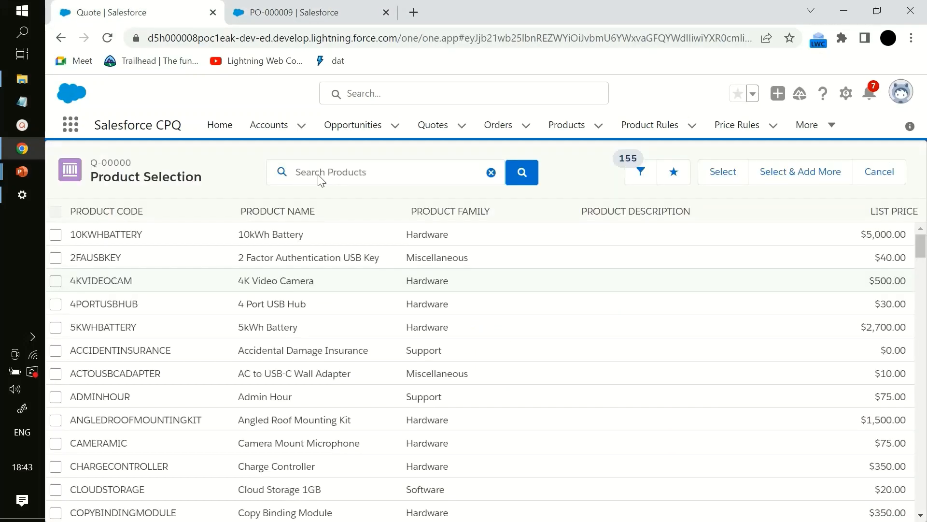
click(319, 178)
text(laptop)
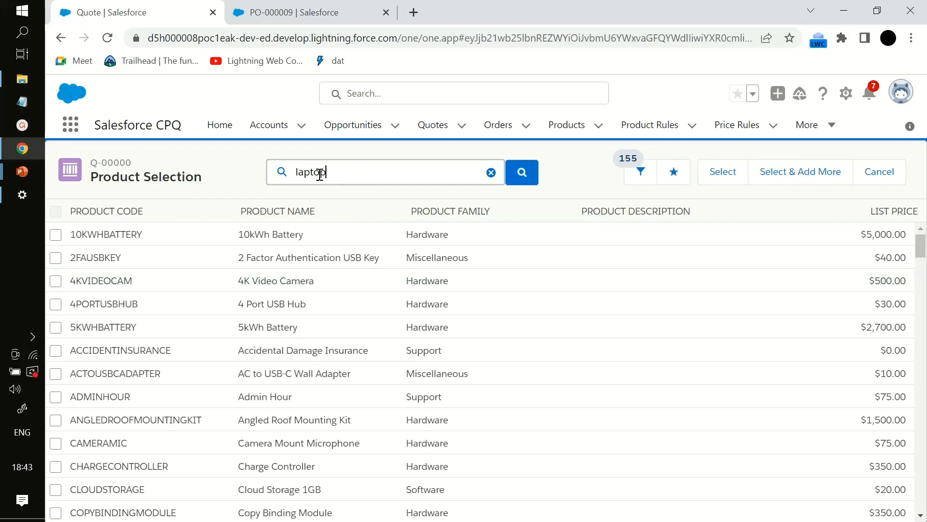
click(321, 202)
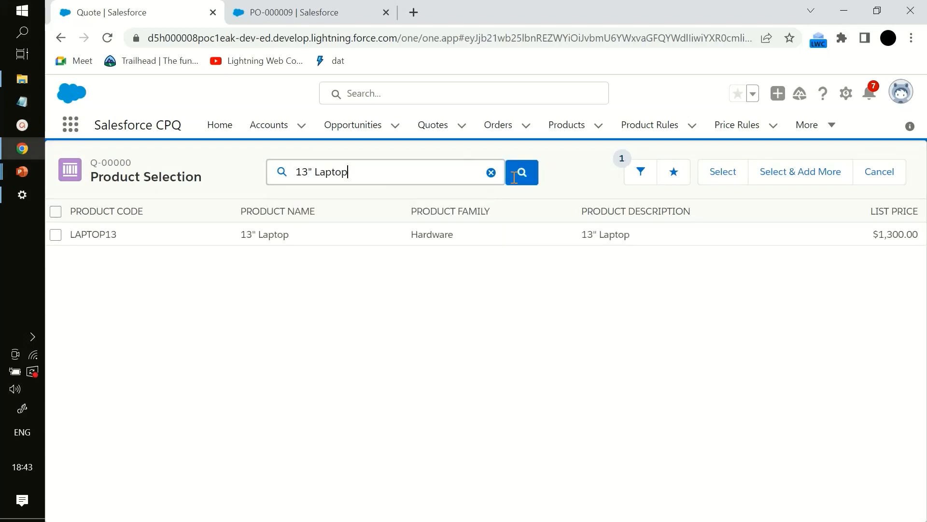
click(56, 235)
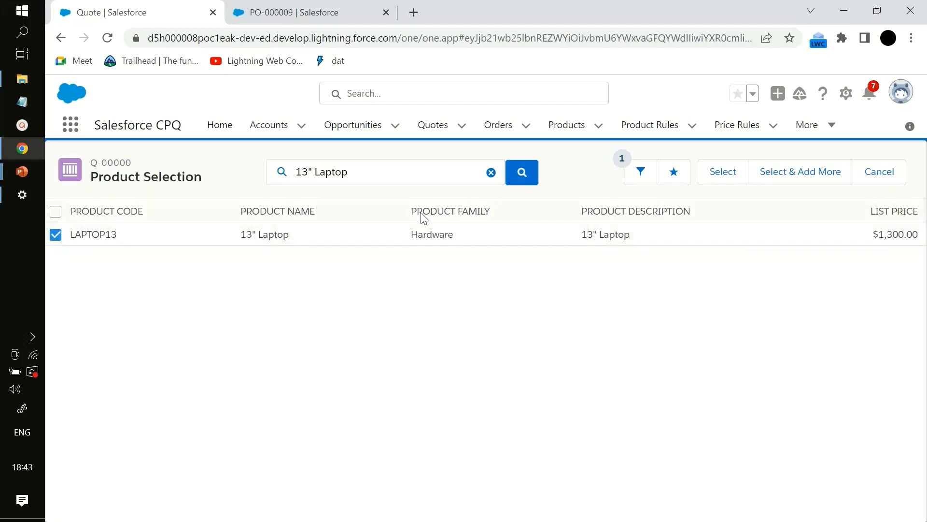
click(708, 177)
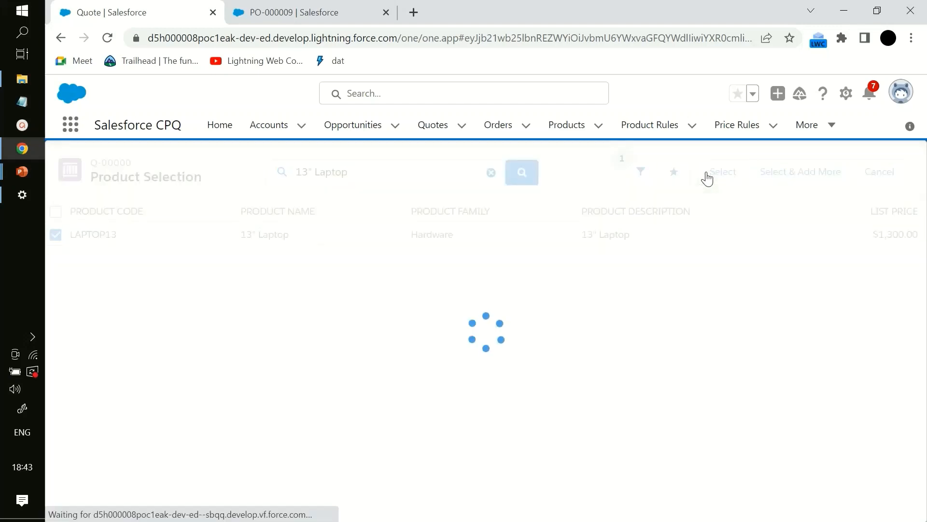
Compare the RAM 8GB quantity field in the laptop configuration with the Quantity Editable setting and help text on its option record.
click(314, 12)
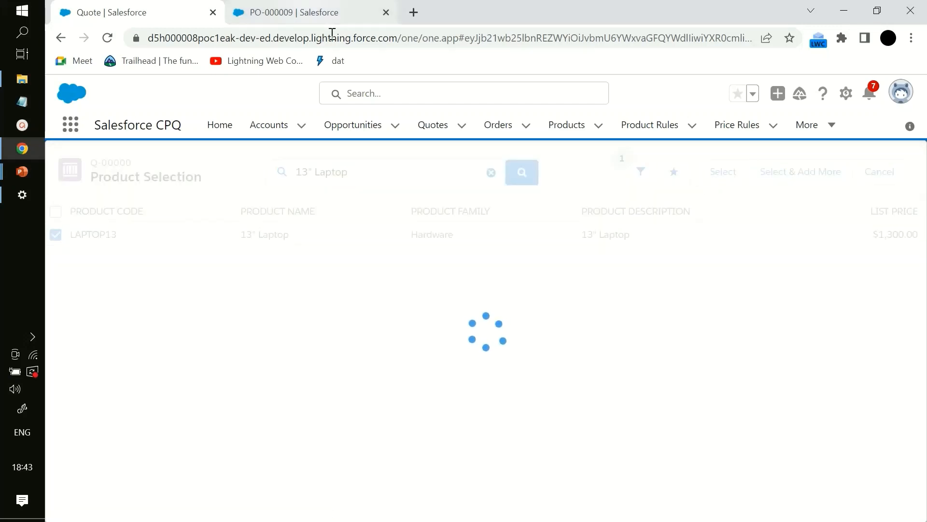
scroll(234, 357, up, 10)
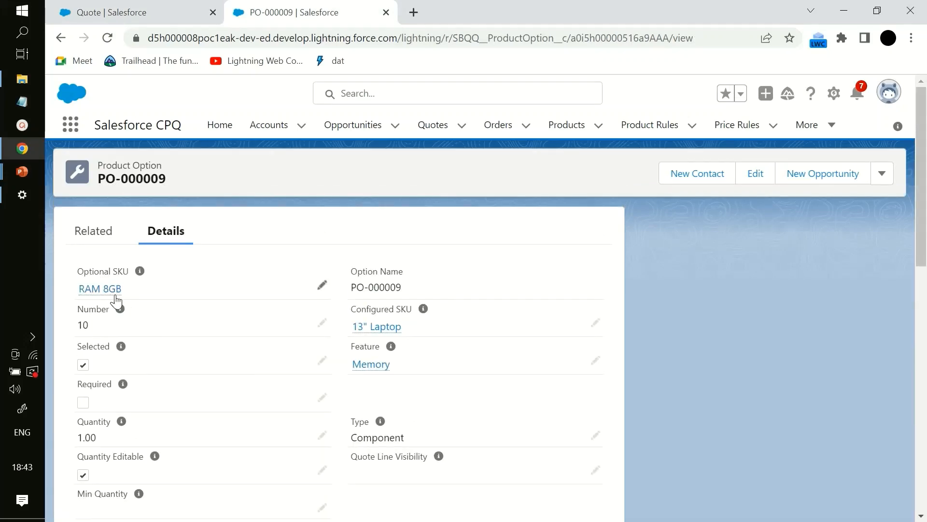
click(116, 7)
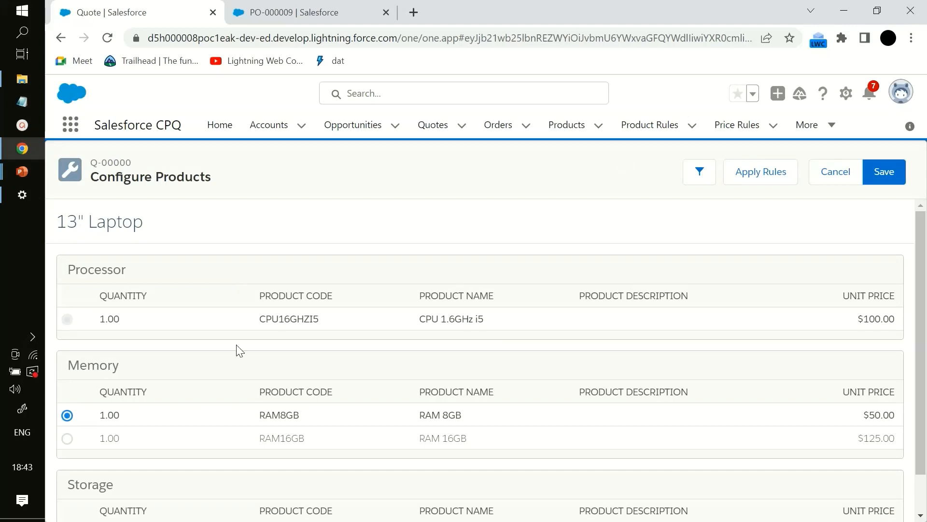
scroll(236, 344, down, 1)
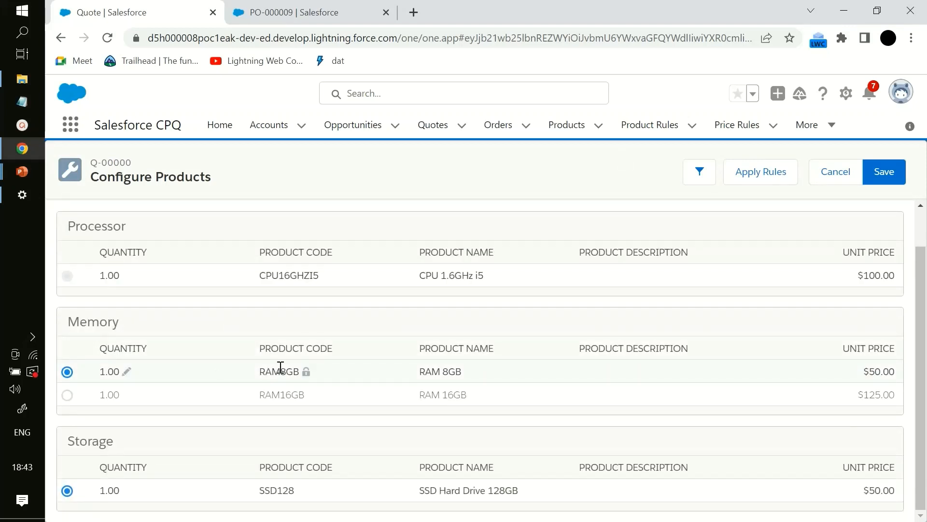
click(127, 371)
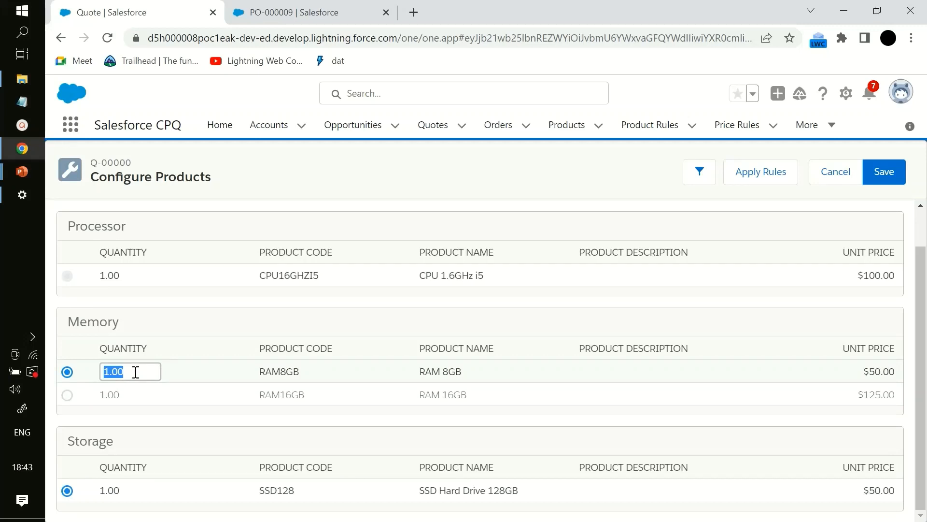
key(ctrl+Tab)
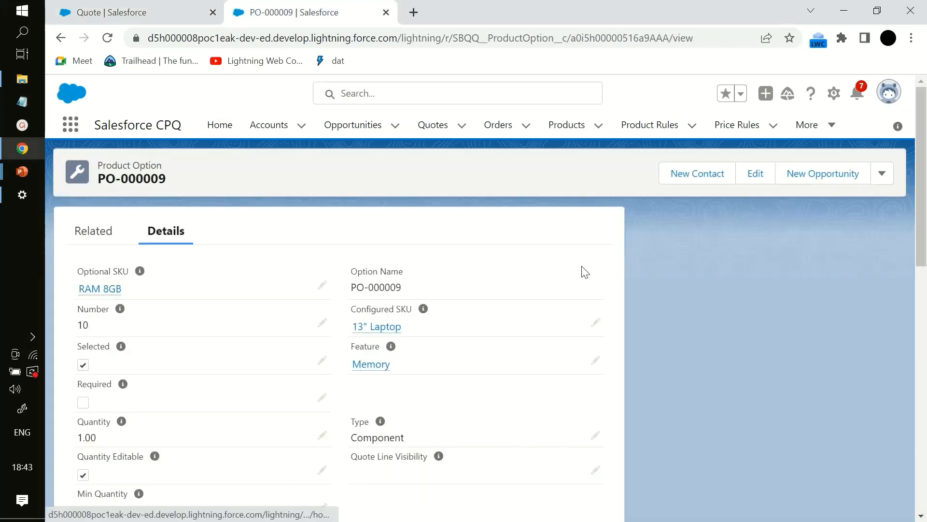
scroll(248, 290, down, 3)
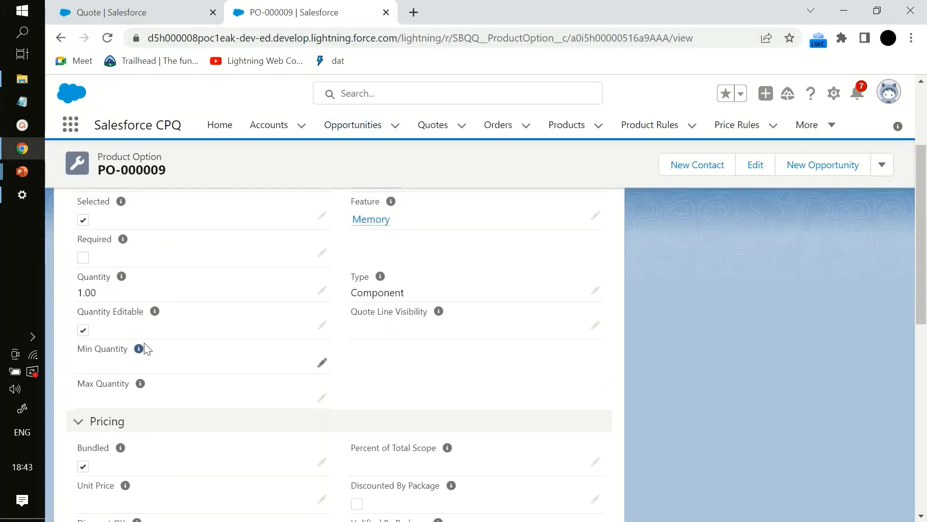
mouse_move(155, 313)
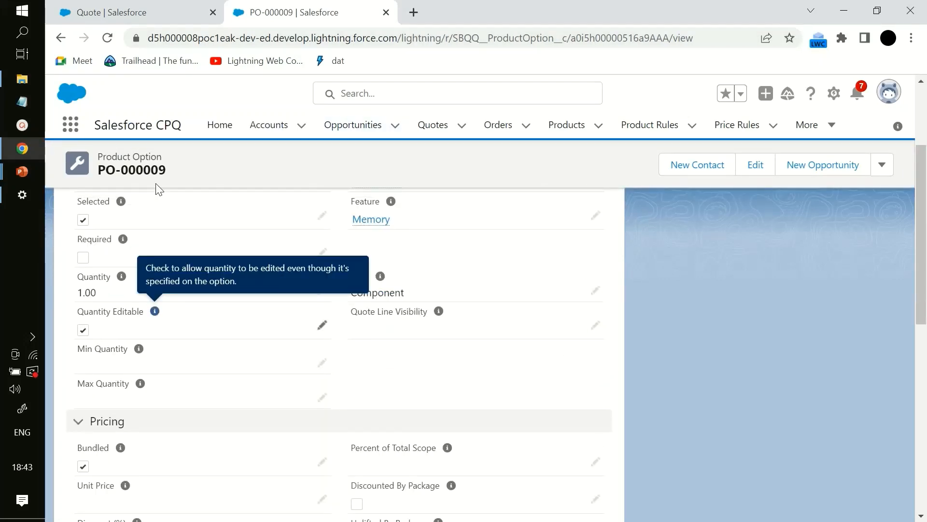
key(ctrl+shift+Tab)
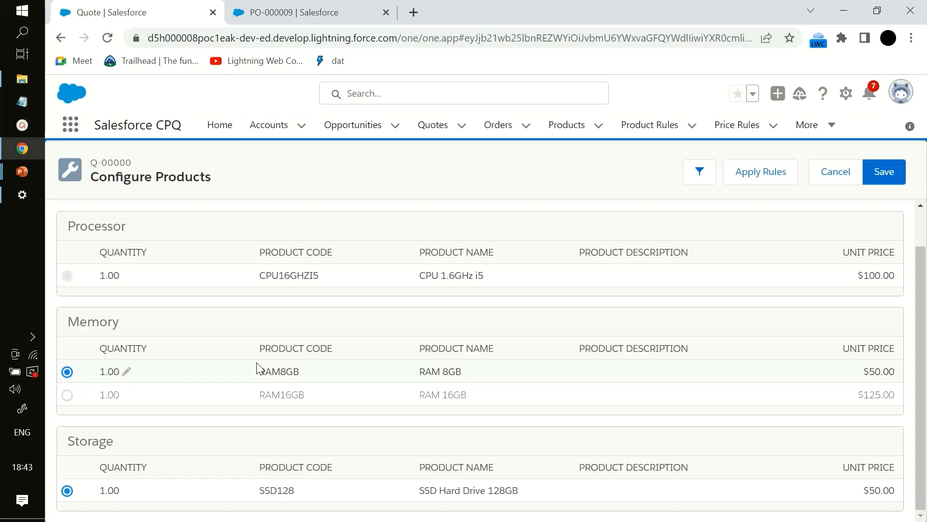
Set the RAM 8GB quantity to 10 in the 13" Laptop configuration, save it to the quote, and return to the RAM 8GB option record.
click(129, 372)
key(BackSpace)
click(243, 341)
click(872, 180)
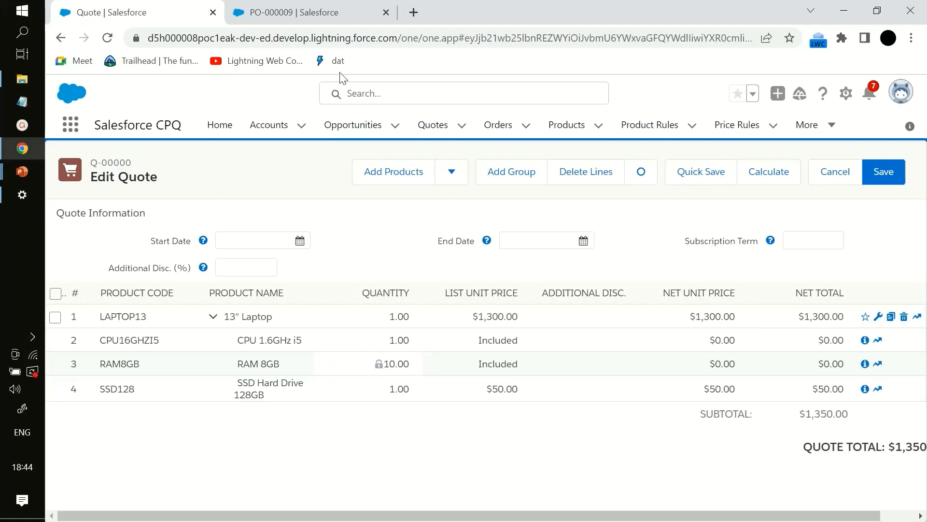
click(305, 10)
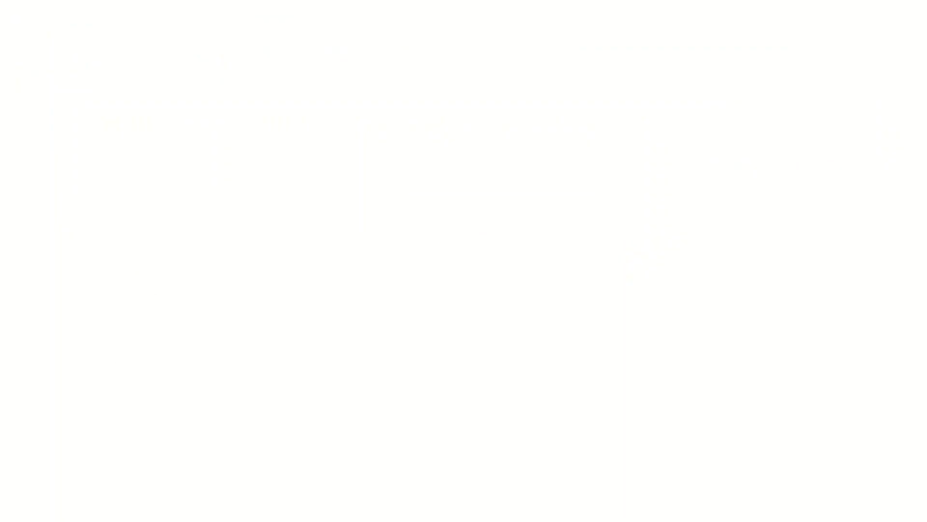